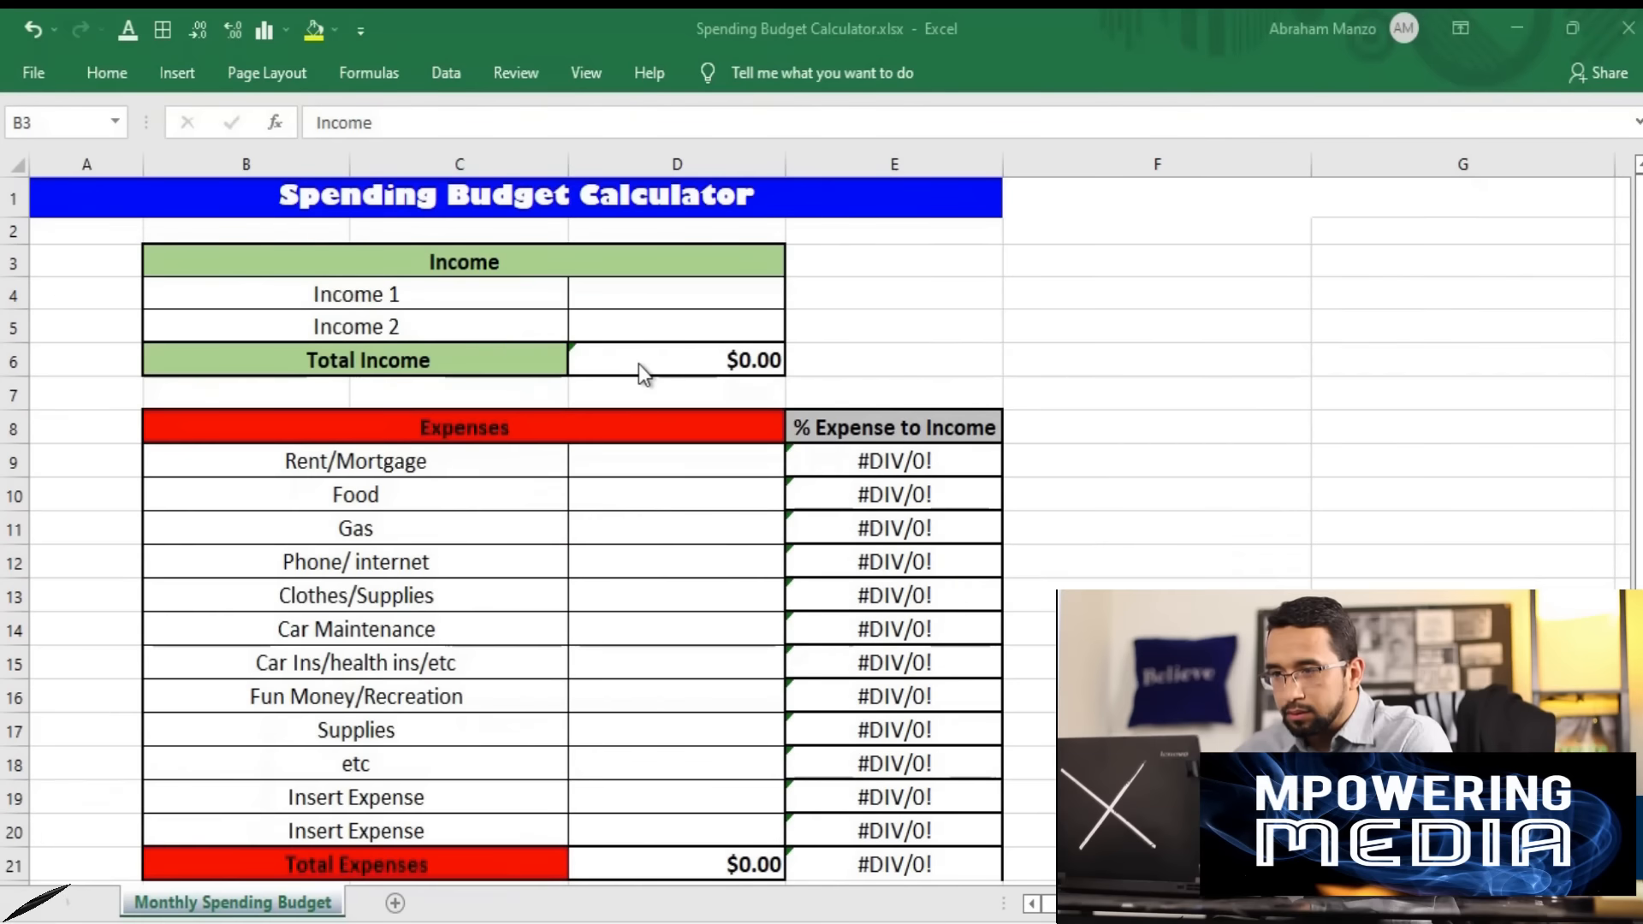
- Enter 5000 as the Income 1 amount and check the Total Income formula
{"action": "scroll", "coordinate": [638, 363], "scroll_direction": "down", "scroll_amount": 1}
{"action": "scroll", "coordinate": [356, 334], "scroll_direction": "up", "scroll_amount": 1}
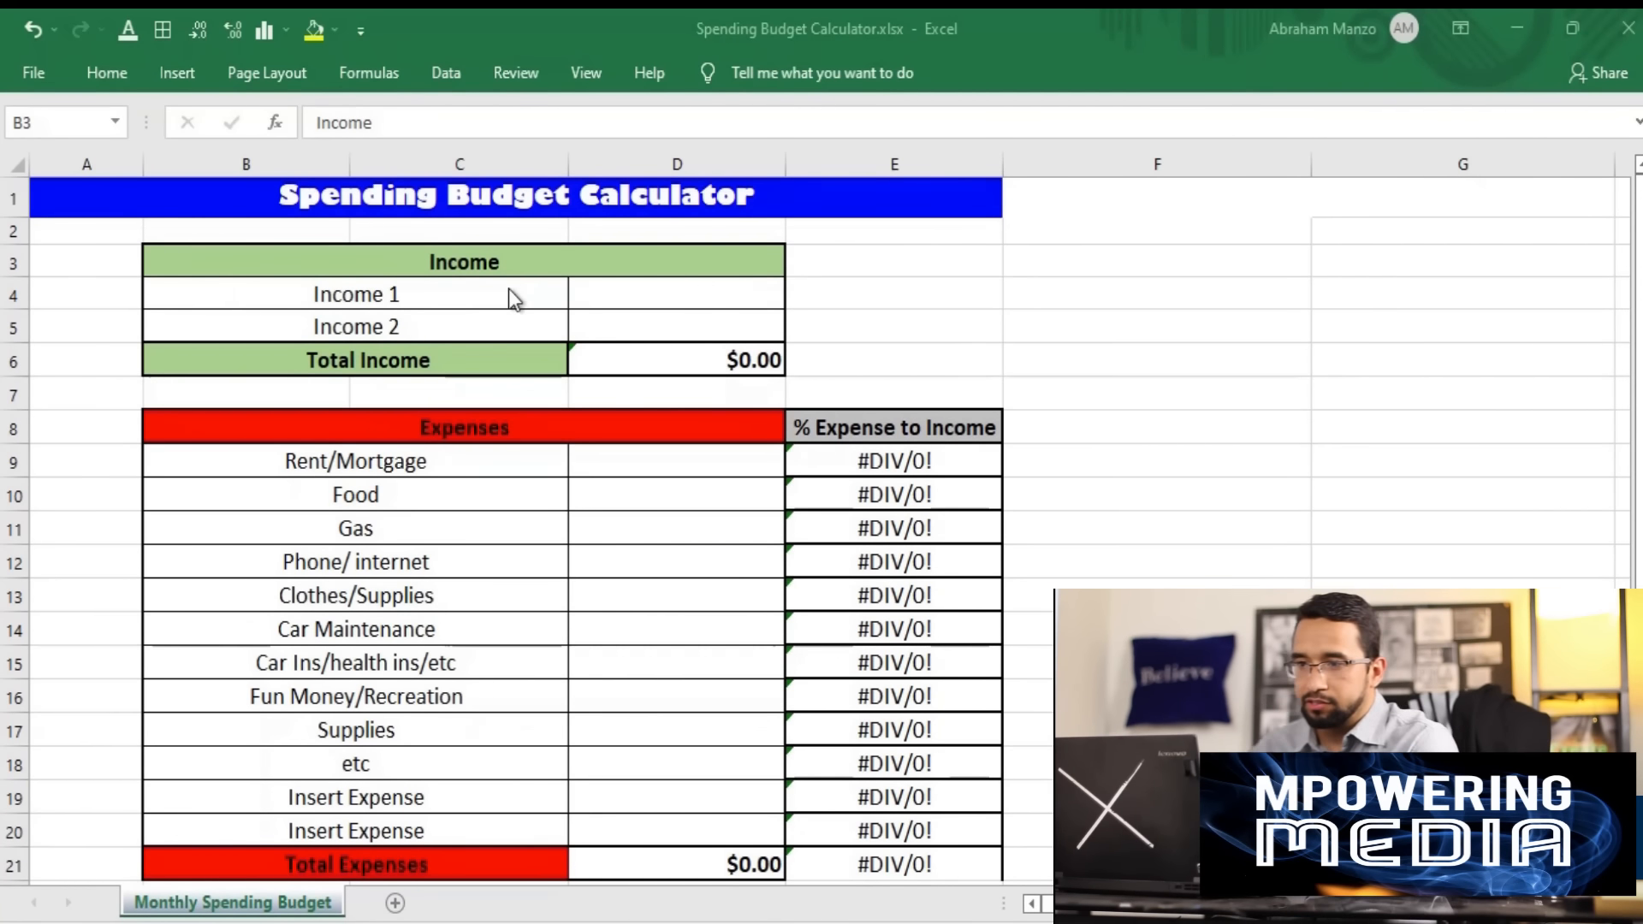
{"action": "left_click", "coordinate": [423, 272]}
{"action": "left_click", "coordinate": [665, 354]}
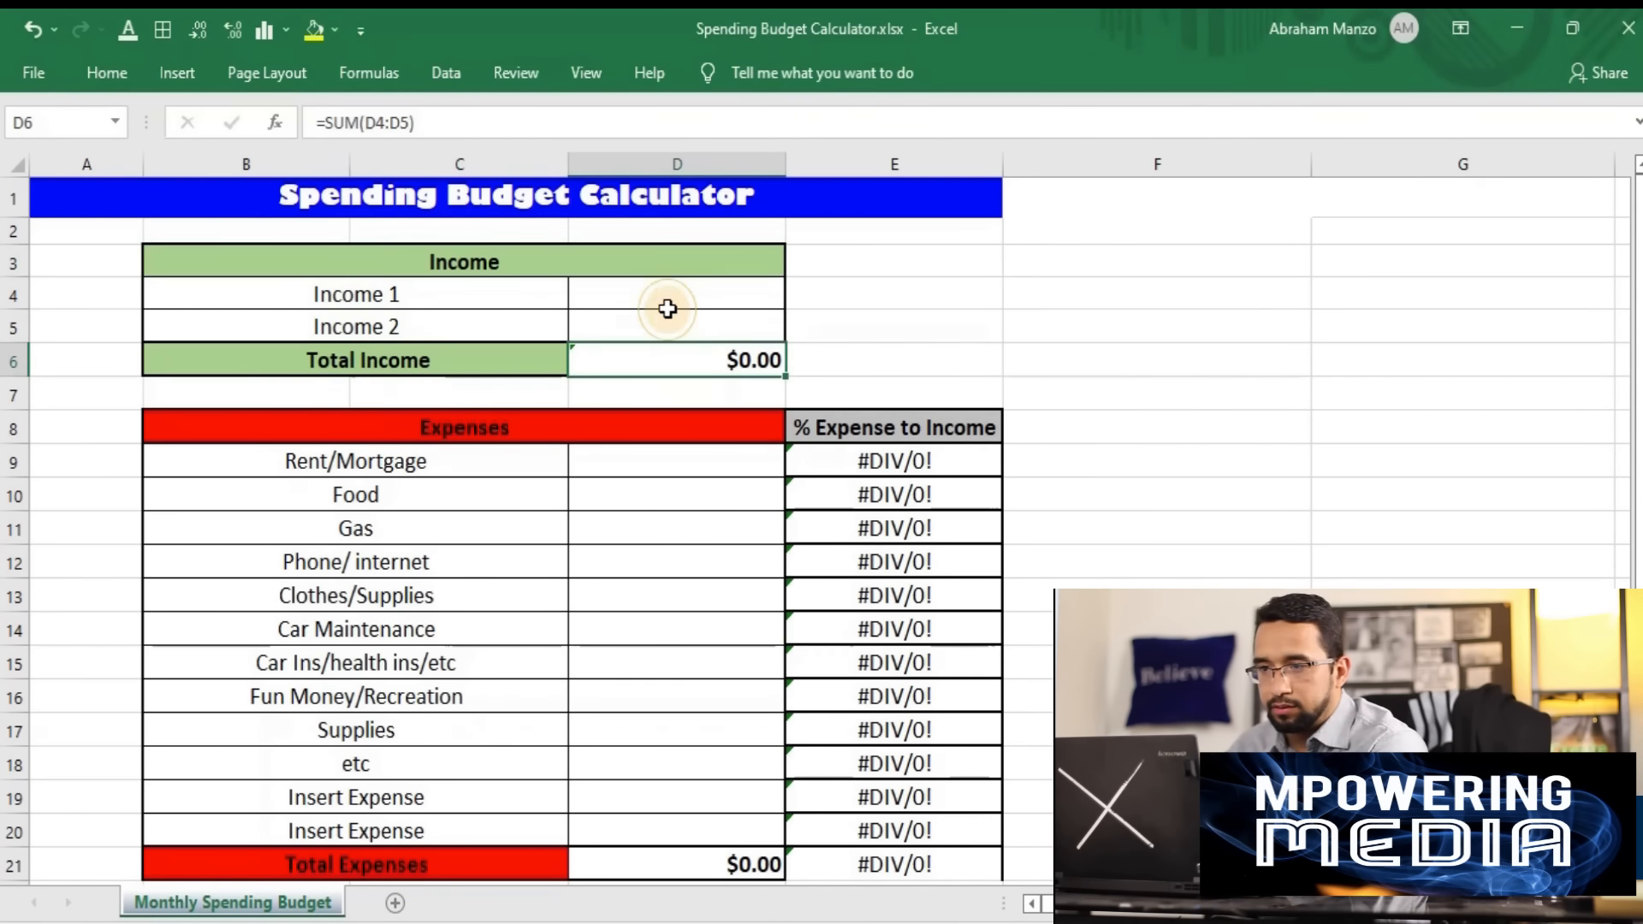
{"action": "left_click", "coordinate": [665, 303]}
{"action": "left_click", "coordinate": [618, 353]}
{"action": "left_click", "coordinate": [624, 301]}
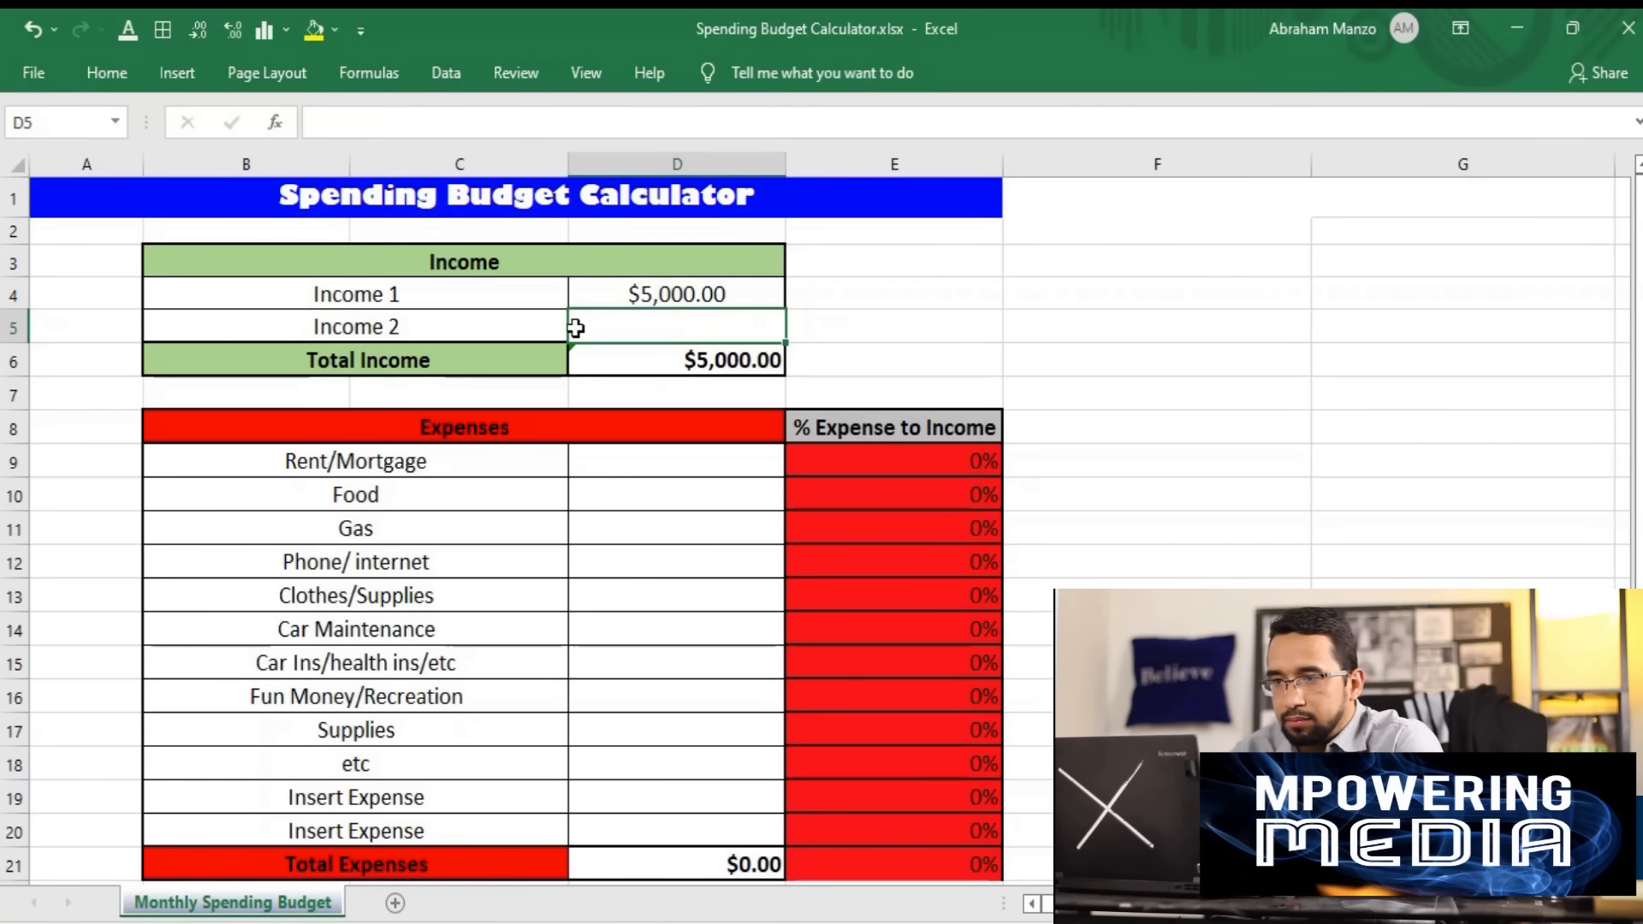
{"action": "left_click", "coordinate": [677, 366]}
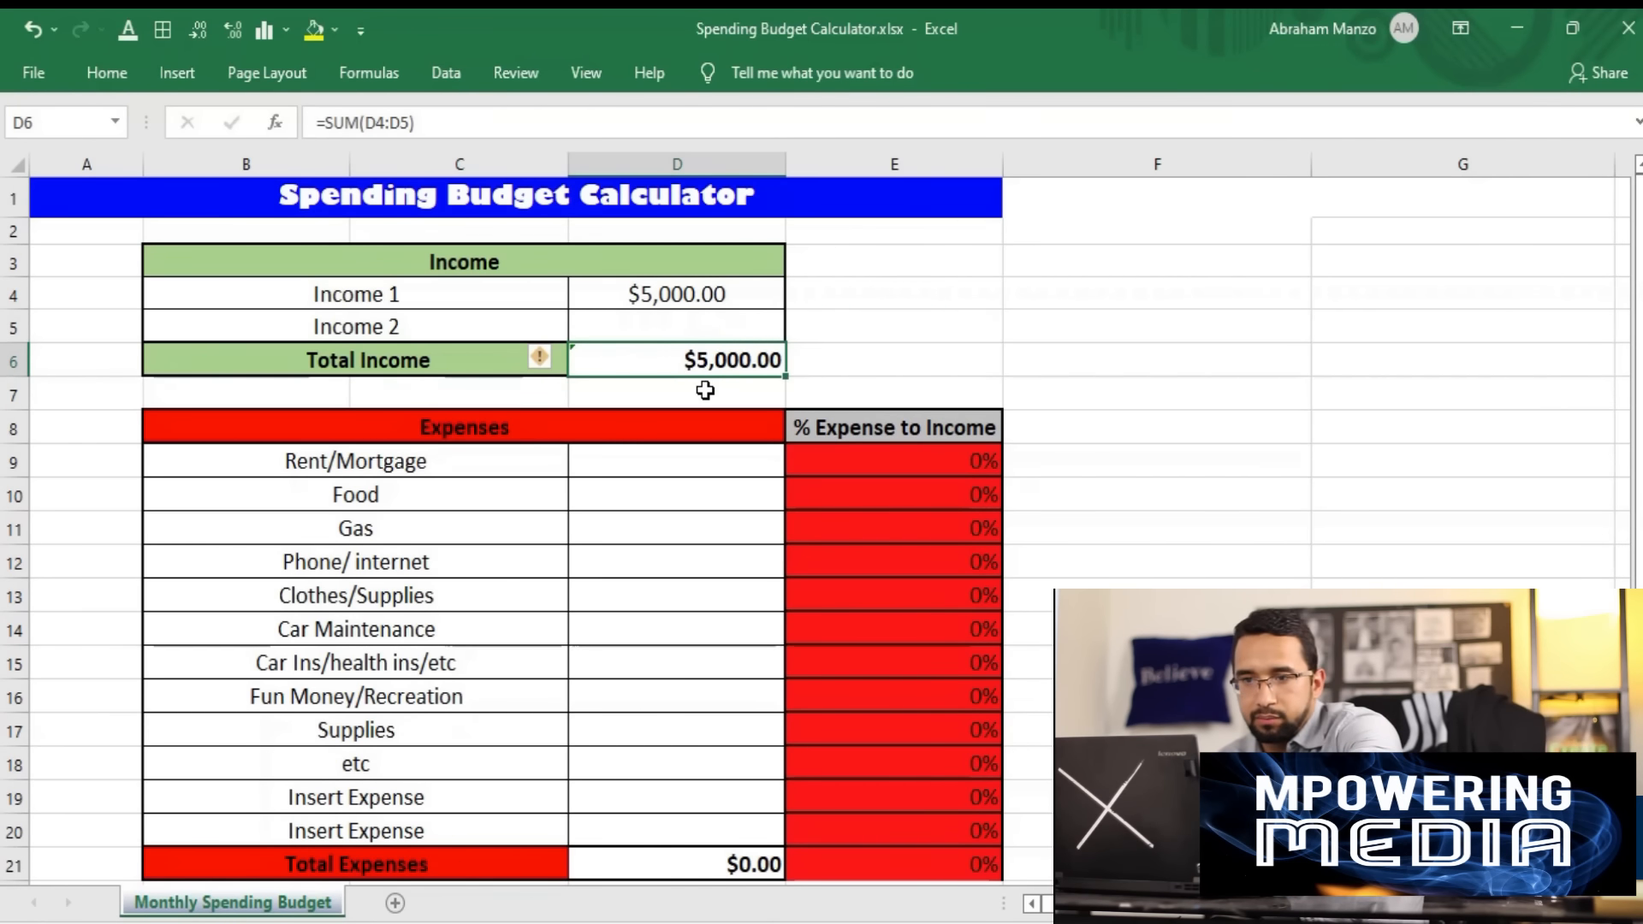
- Enter 1600 as the Rent/Mortgage amount in the Expenses table
{"action": "scroll", "coordinate": [697, 462], "scroll_direction": "down", "scroll_amount": 1}
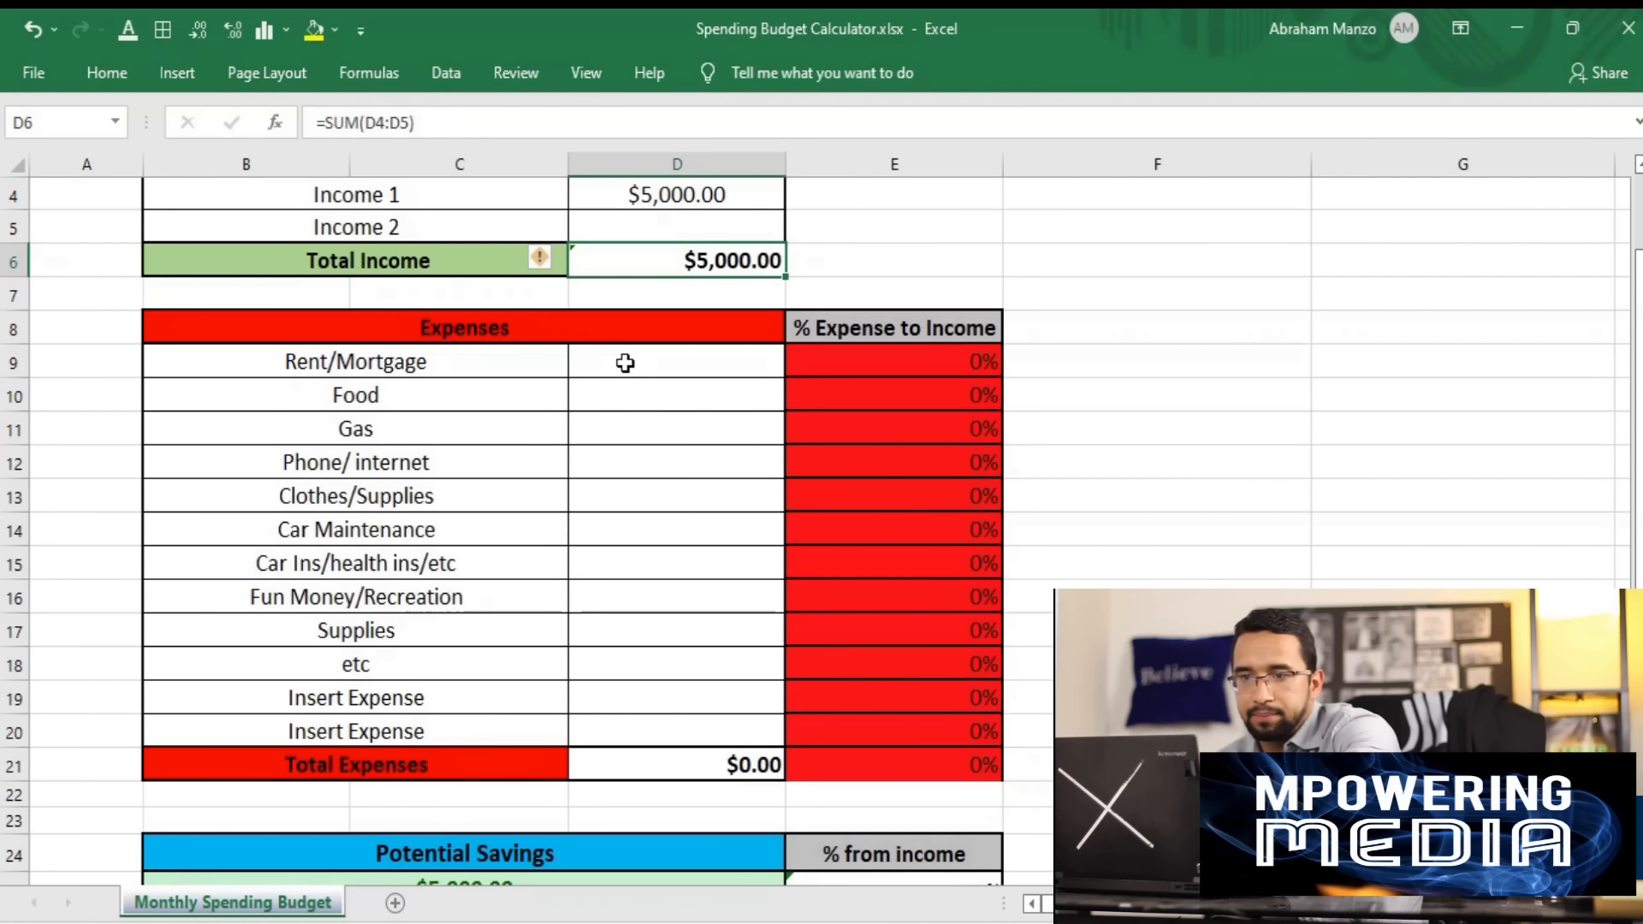
{"action": "left_click", "coordinate": [625, 363]}
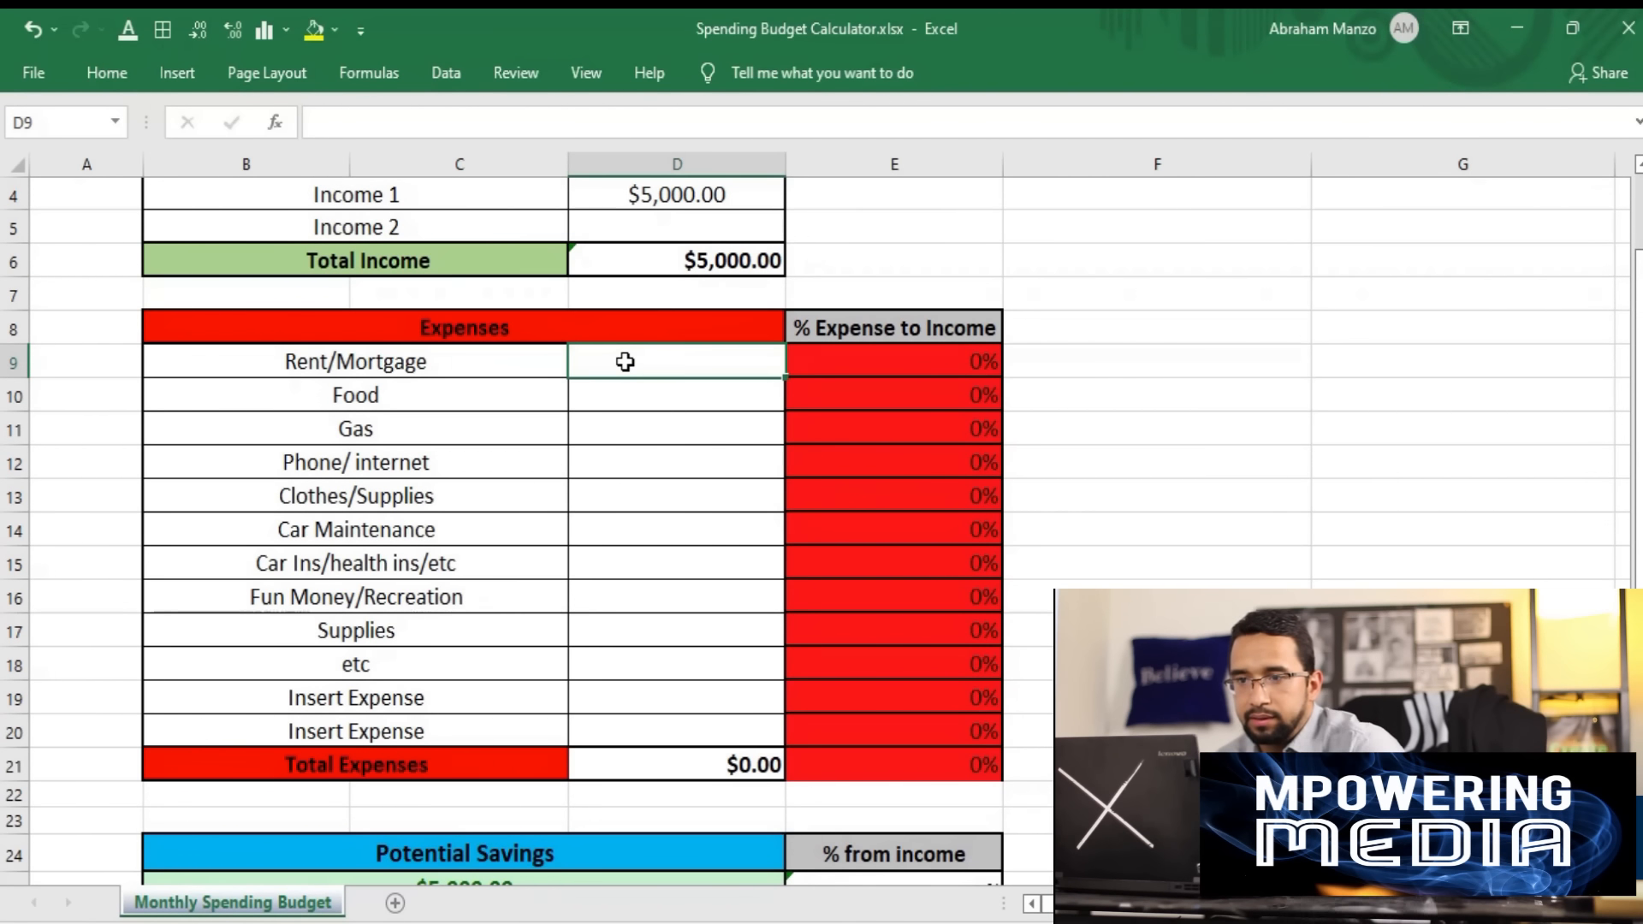
{"action": "left_click", "coordinate": [613, 396]}
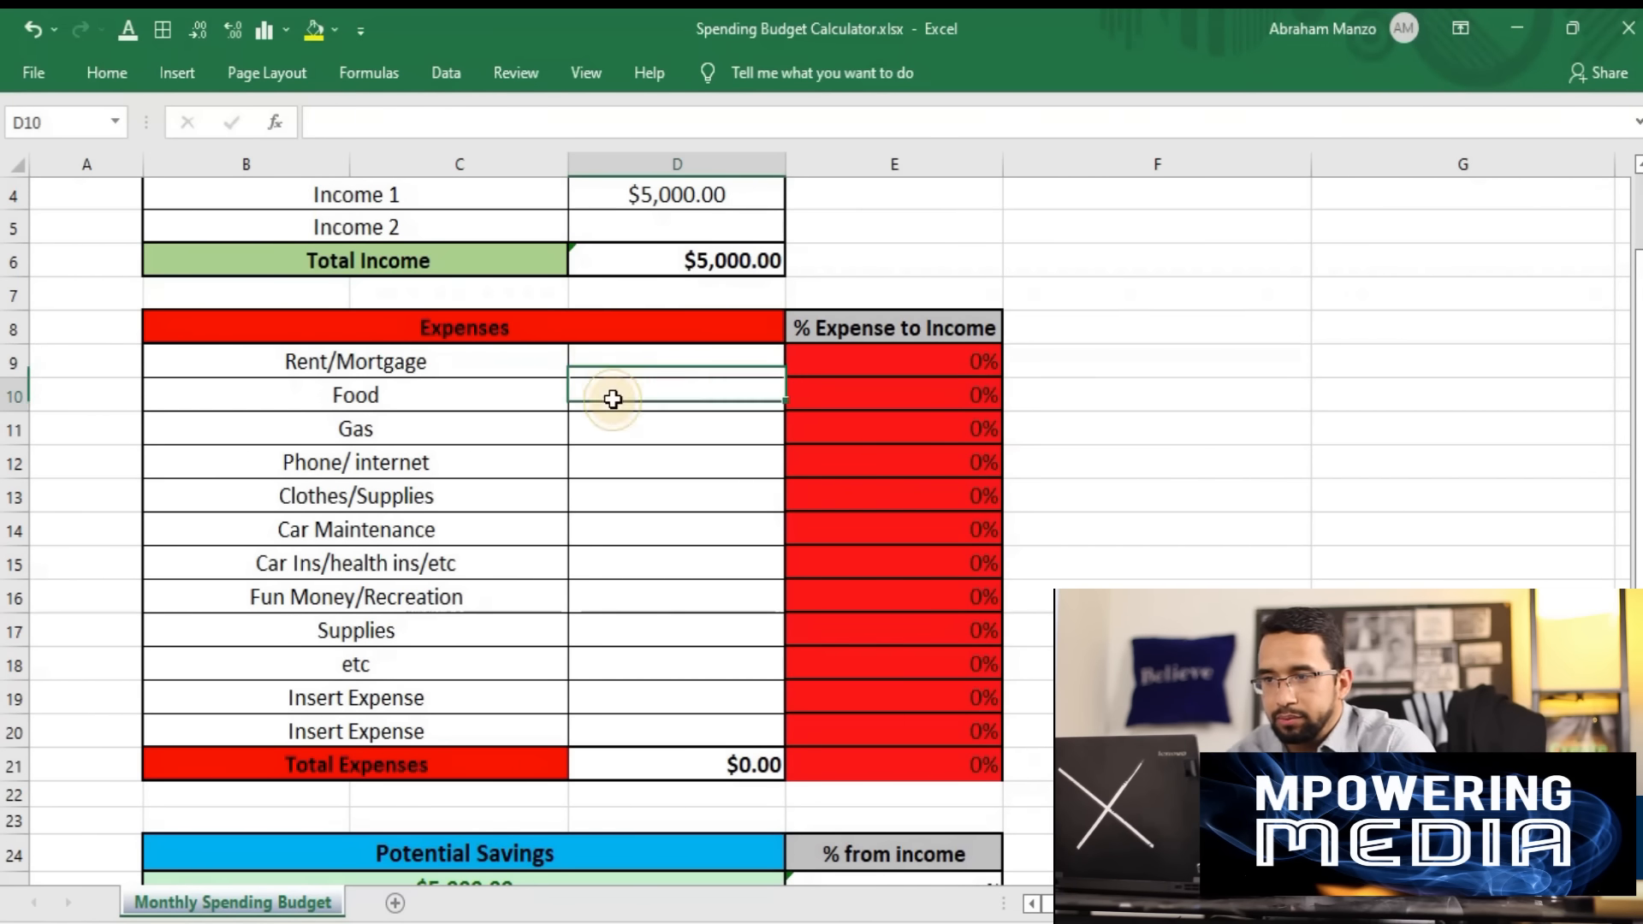
{"action": "left_click", "coordinate": [624, 362]}
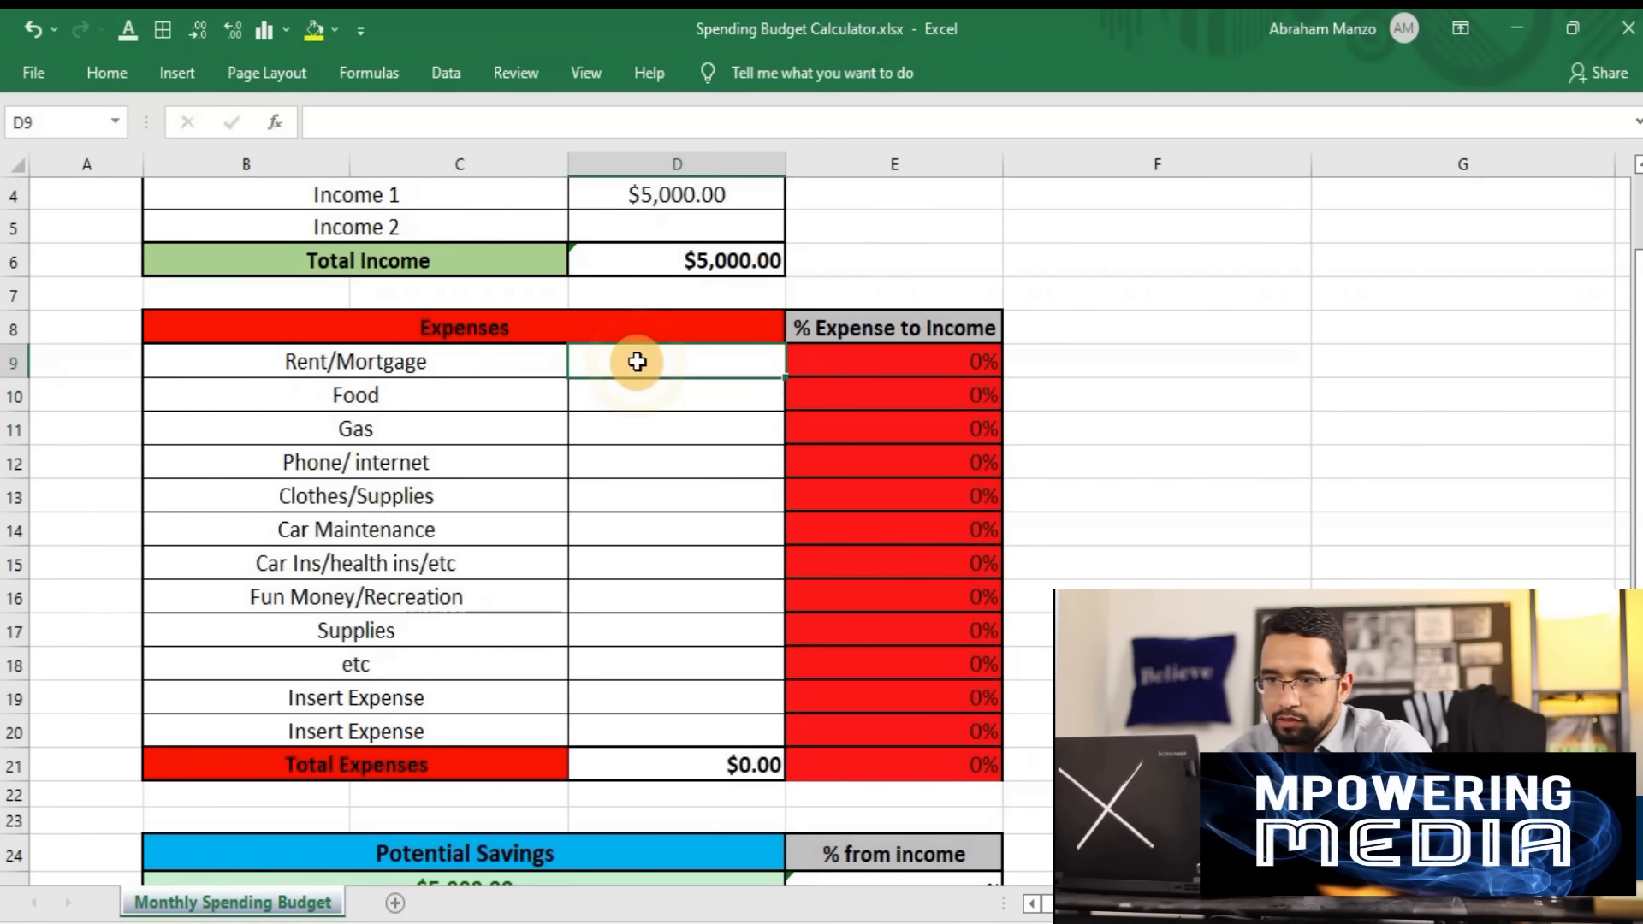
{"action": "left_click", "coordinate": [638, 366]}
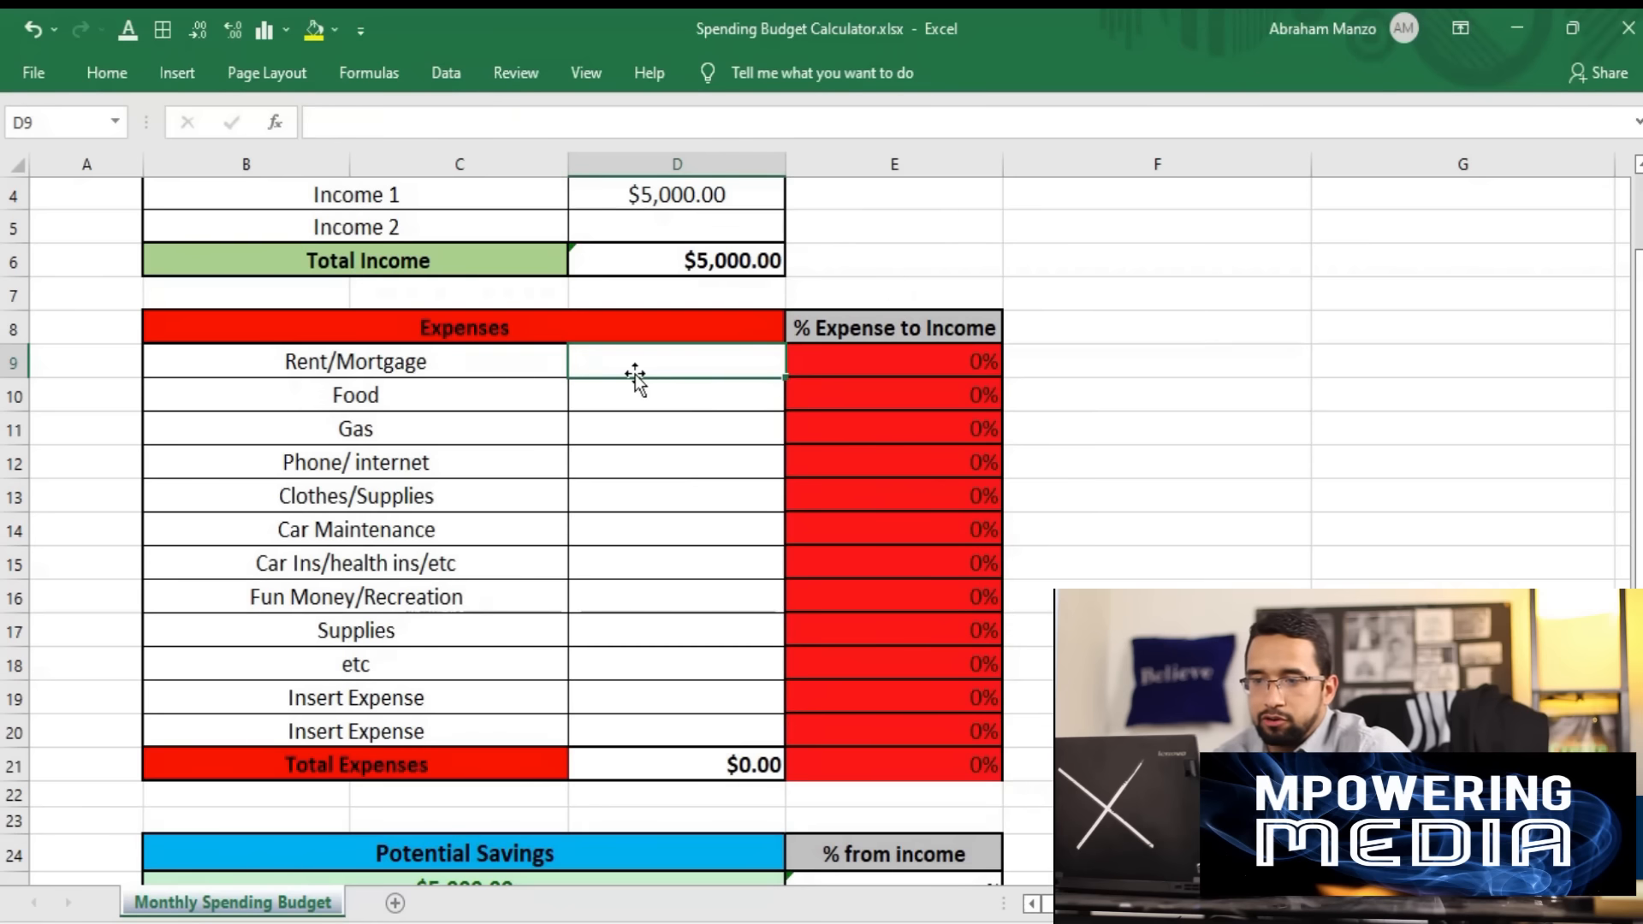
{"action": "type", "text": "16"}
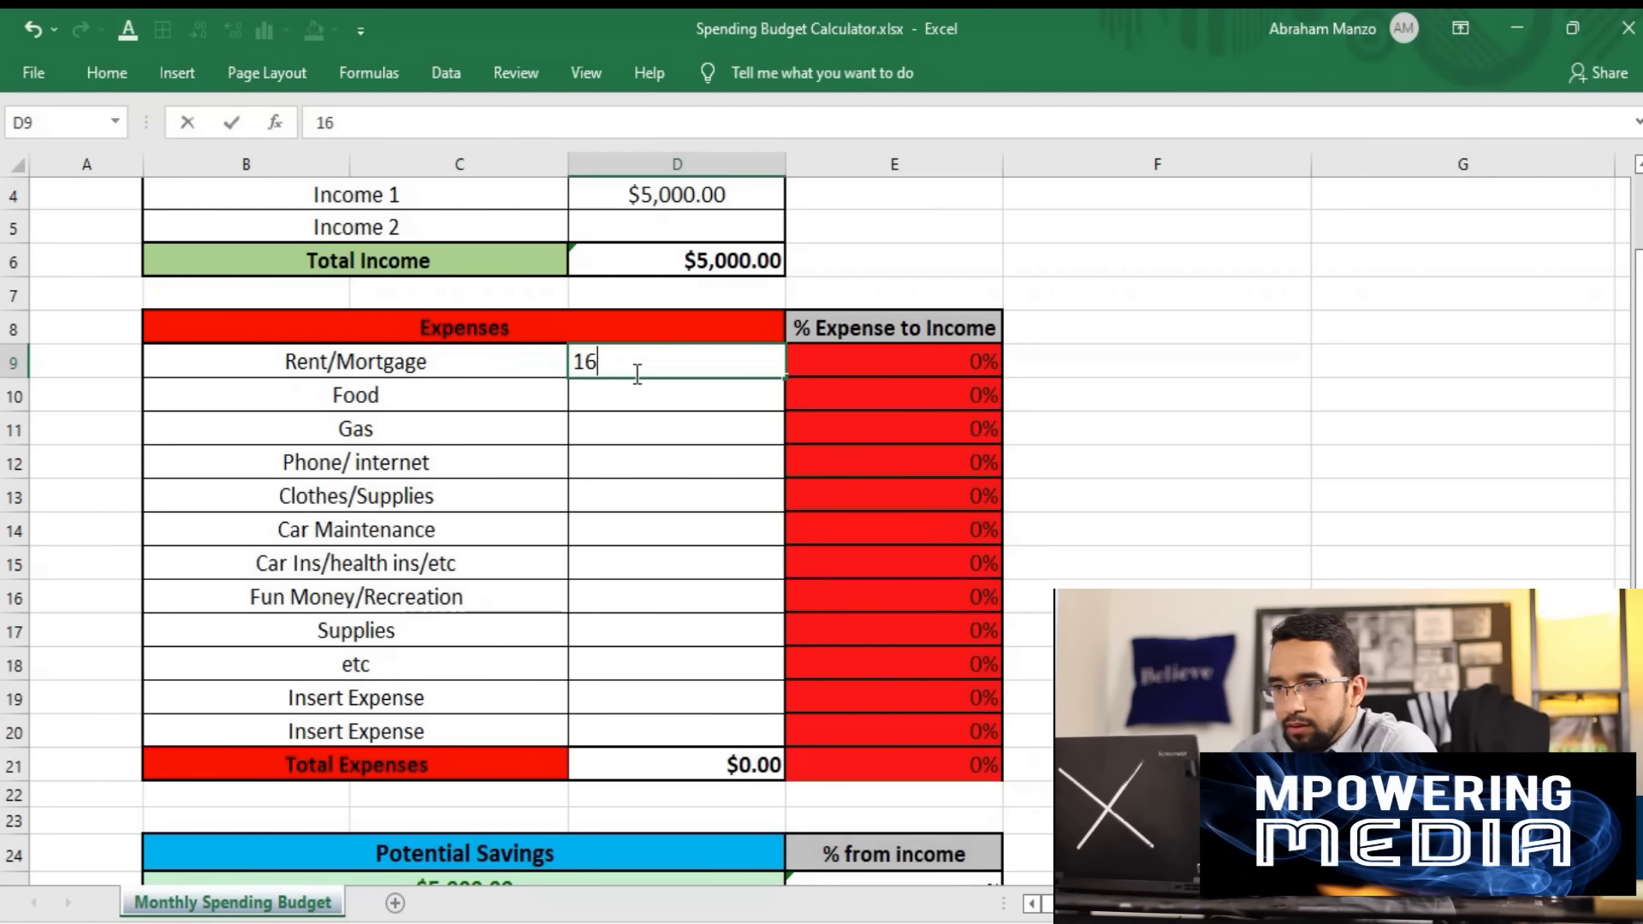
{"action": "type", "text": "00"}
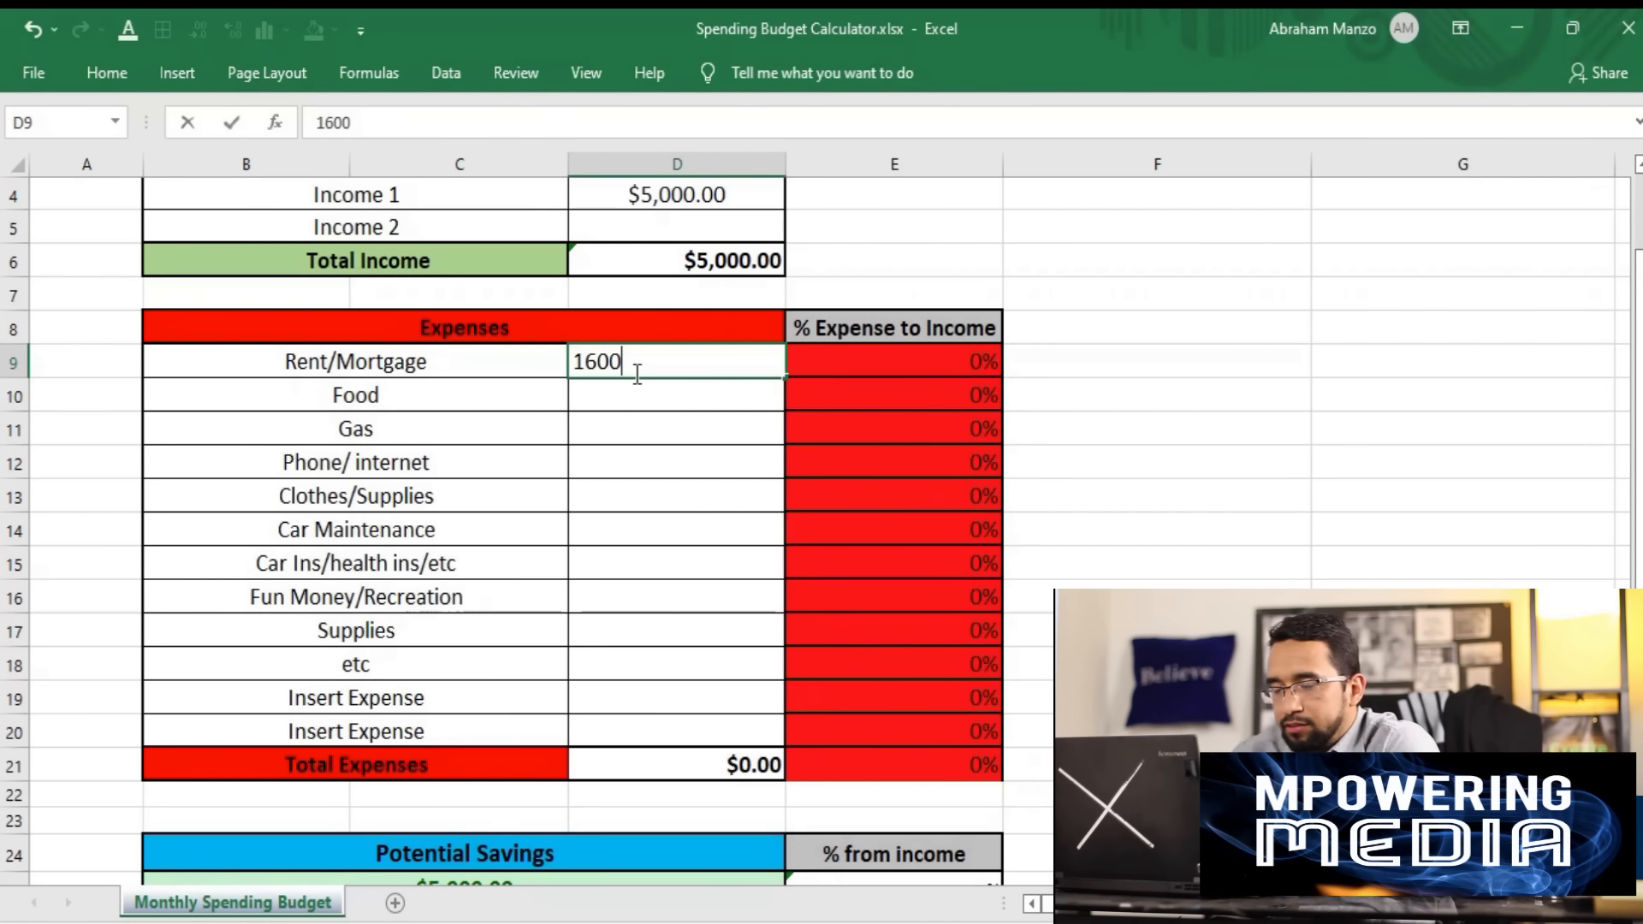
{"action": "key", "text": "Return"}
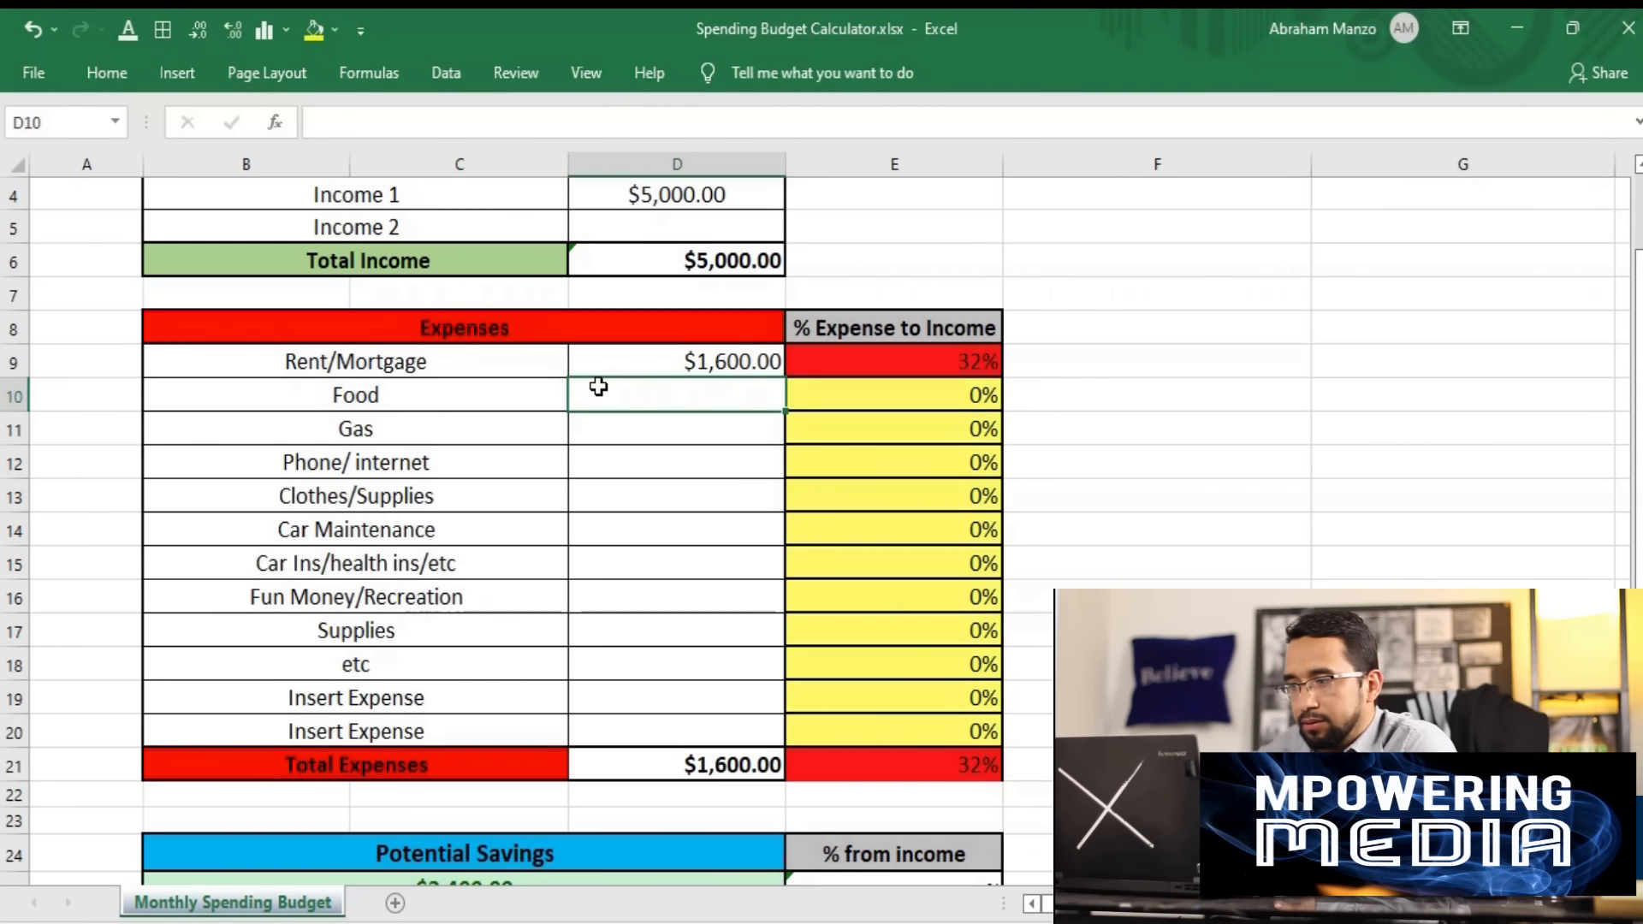
- Enter 400 for Food and 360 for Gas in the Expenses table
{"action": "type", "text": "400"}
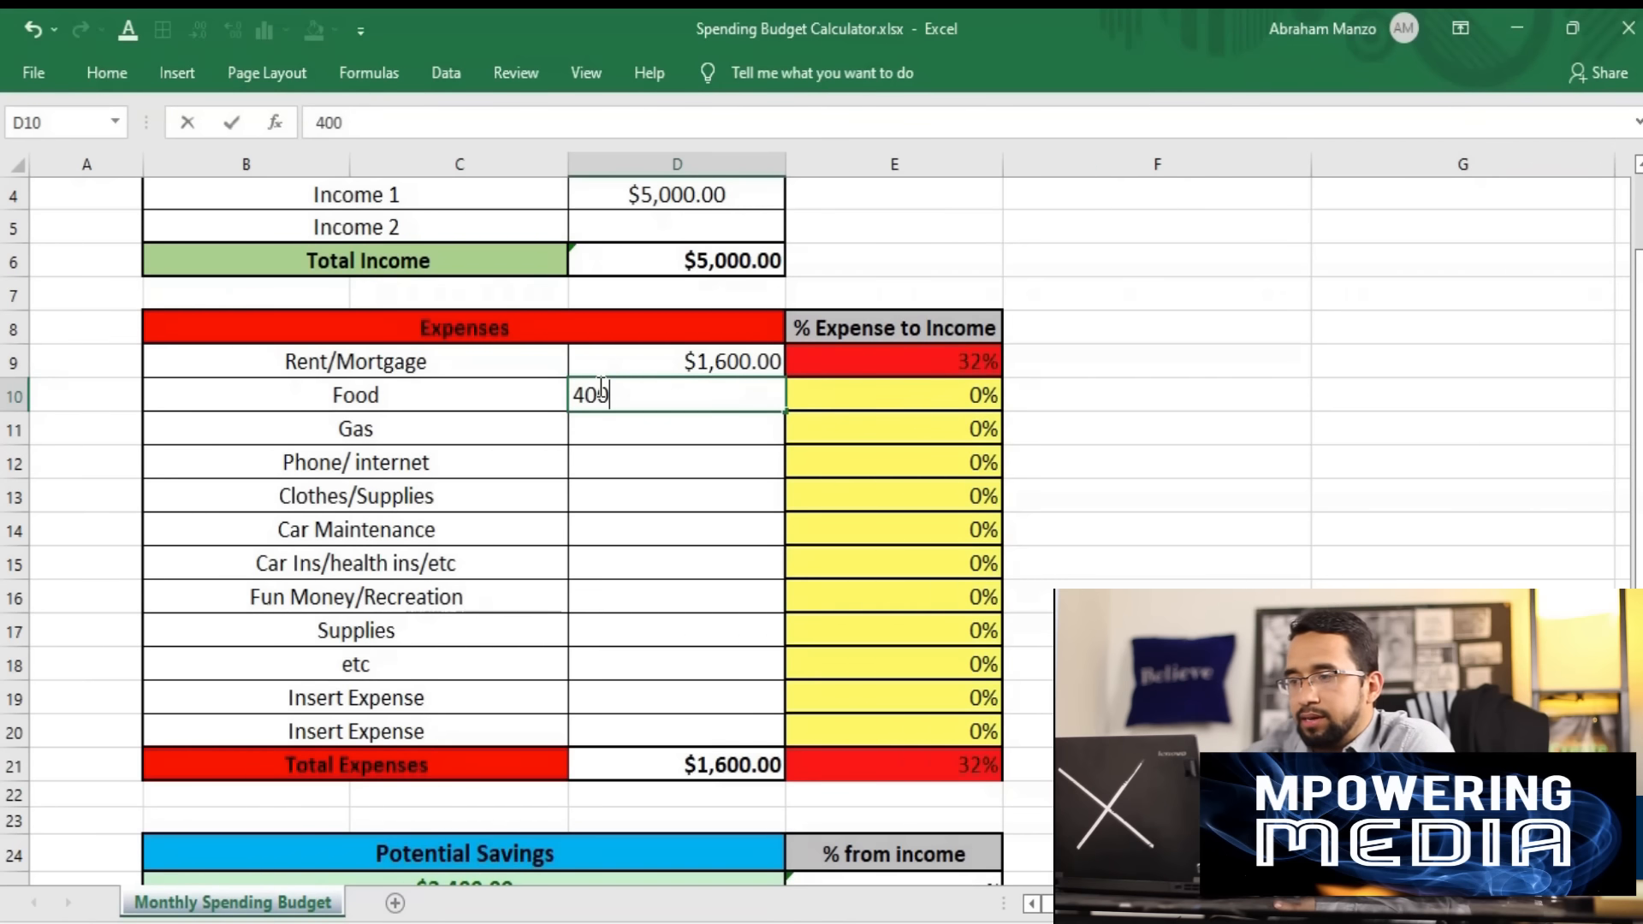
{"action": "key", "text": "Return"}
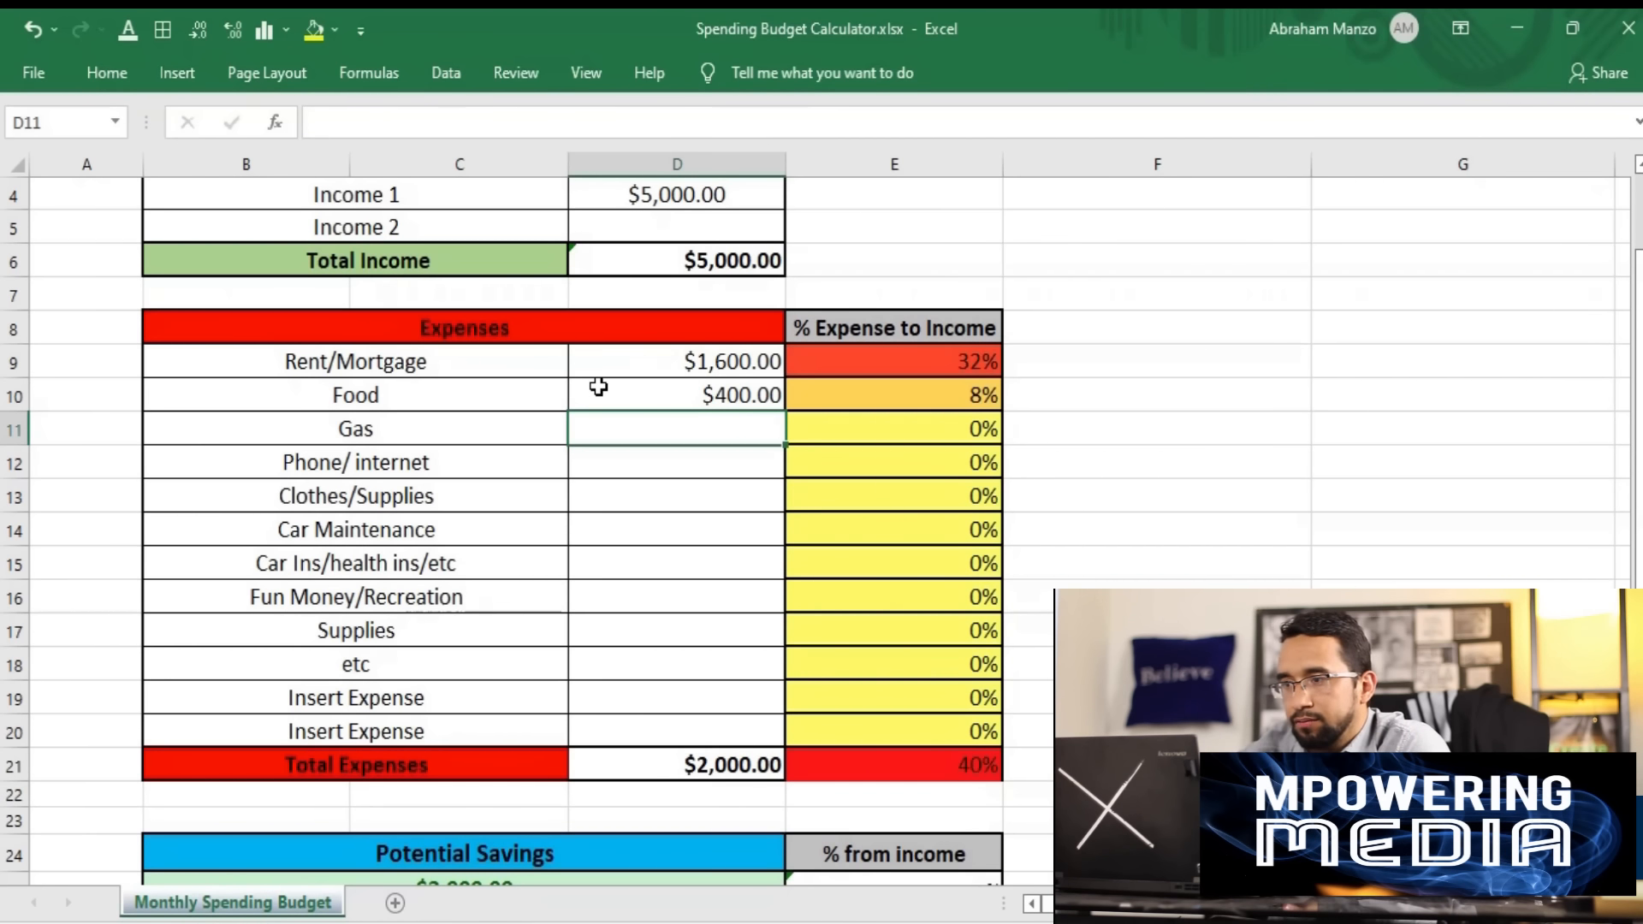
{"action": "type", "text": "360"}
{"action": "key", "text": "Return"}
- Enter 120 for Phone/internet and 200 for Clothes/Supplies in the Expenses table
{"action": "type", "text": "12"}
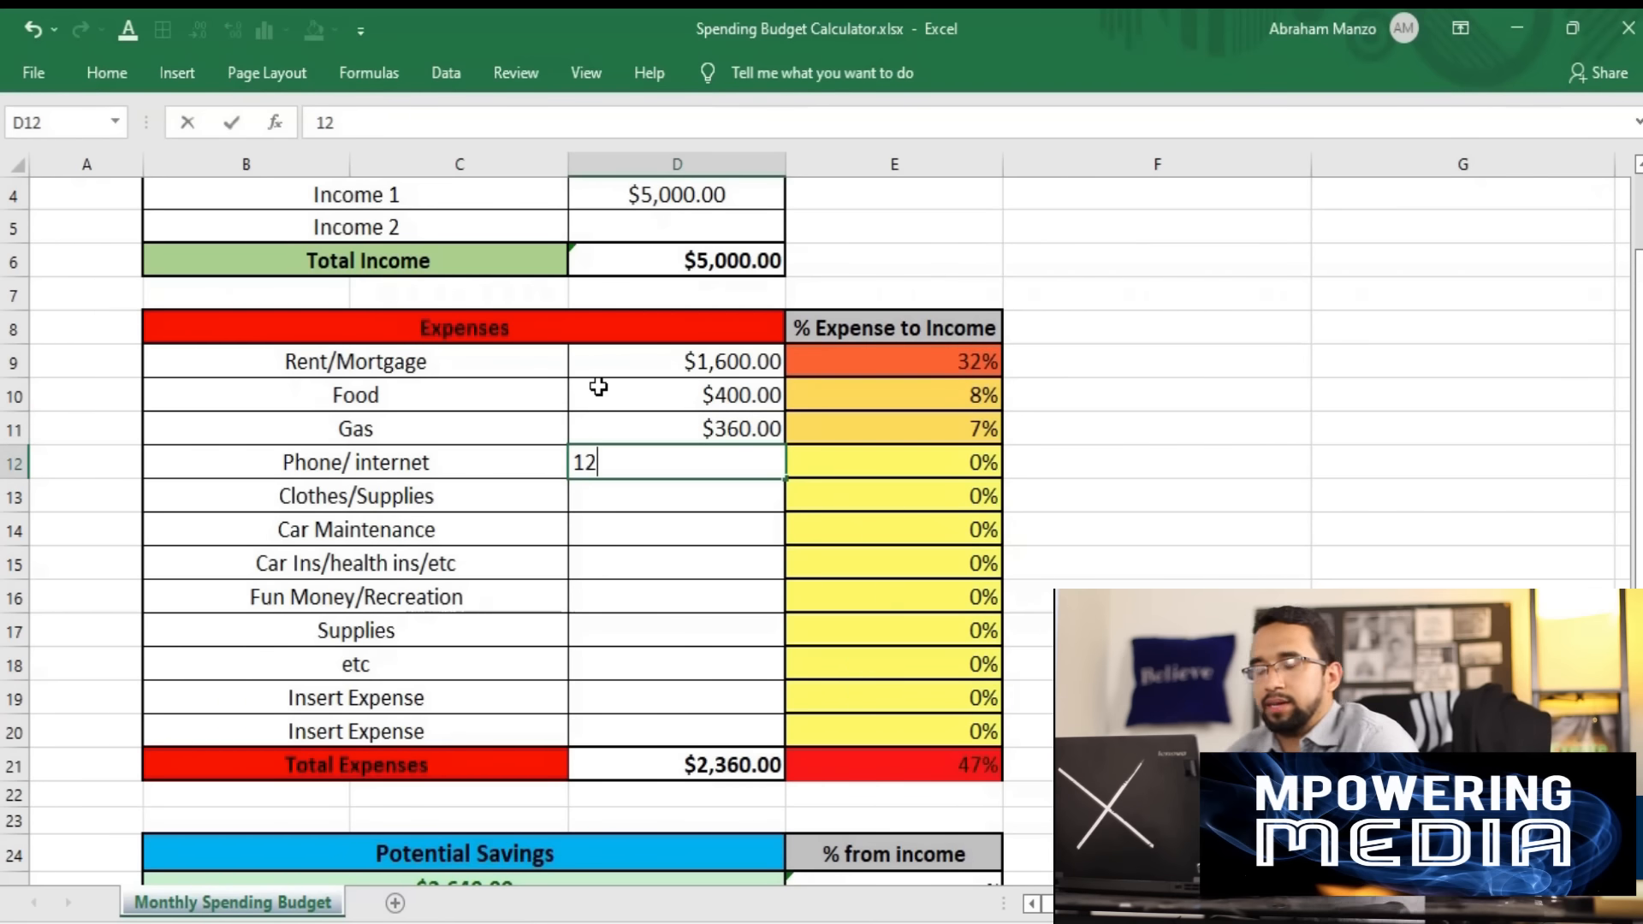
{"action": "type", "text": "0"}
{"action": "key", "text": "Return"}
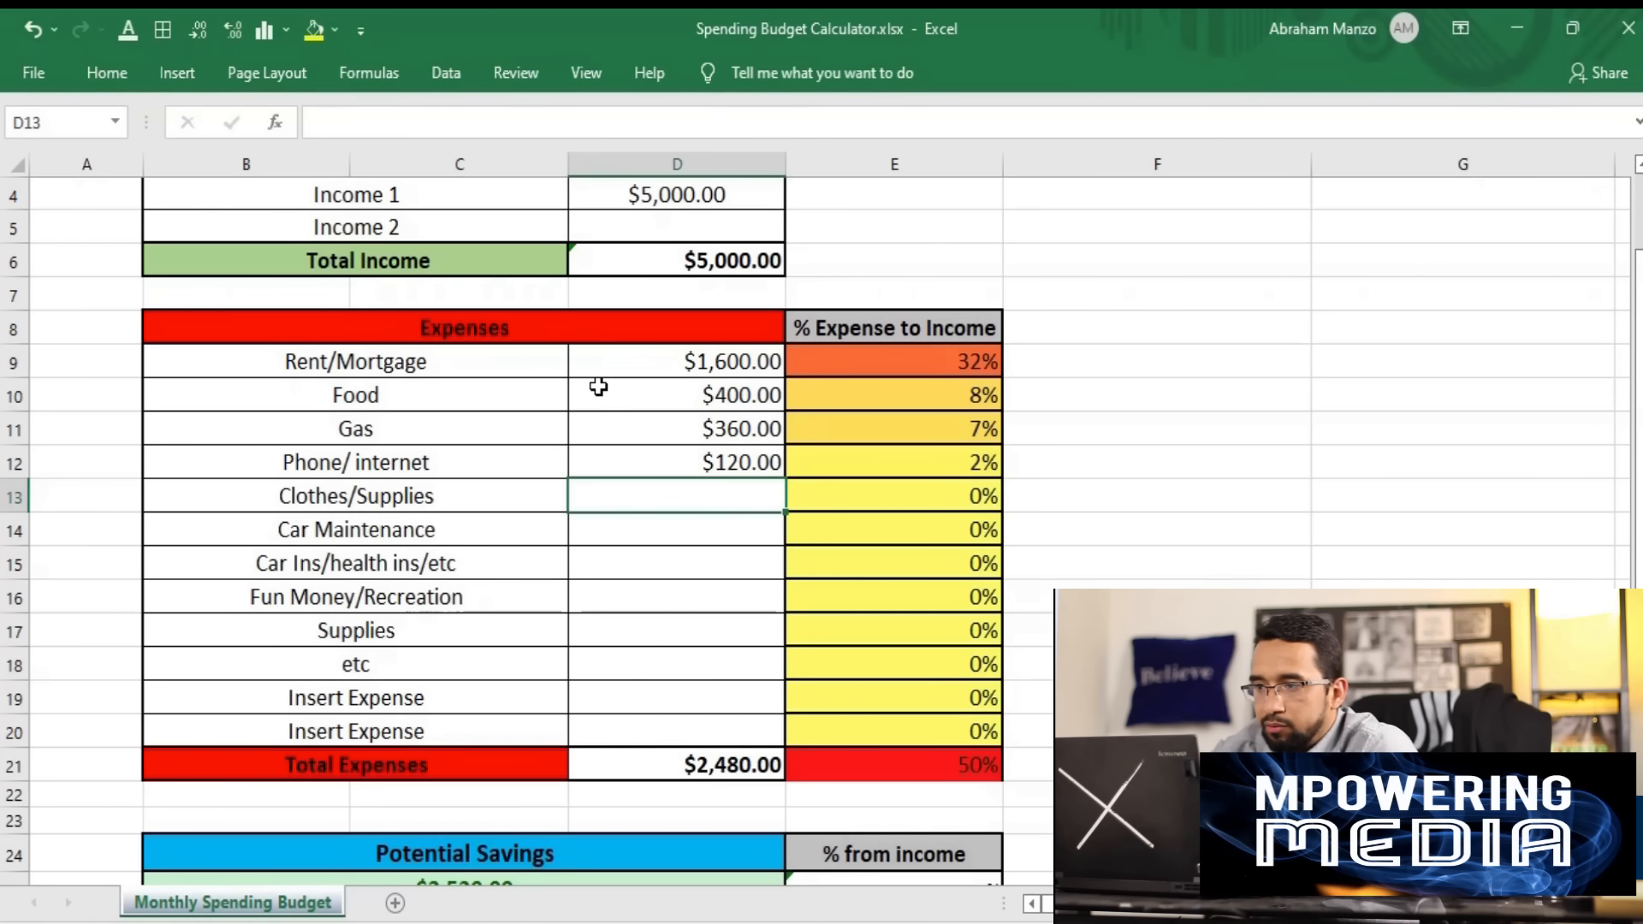
{"action": "type", "text": "200"}
{"action": "key", "text": "Return"}
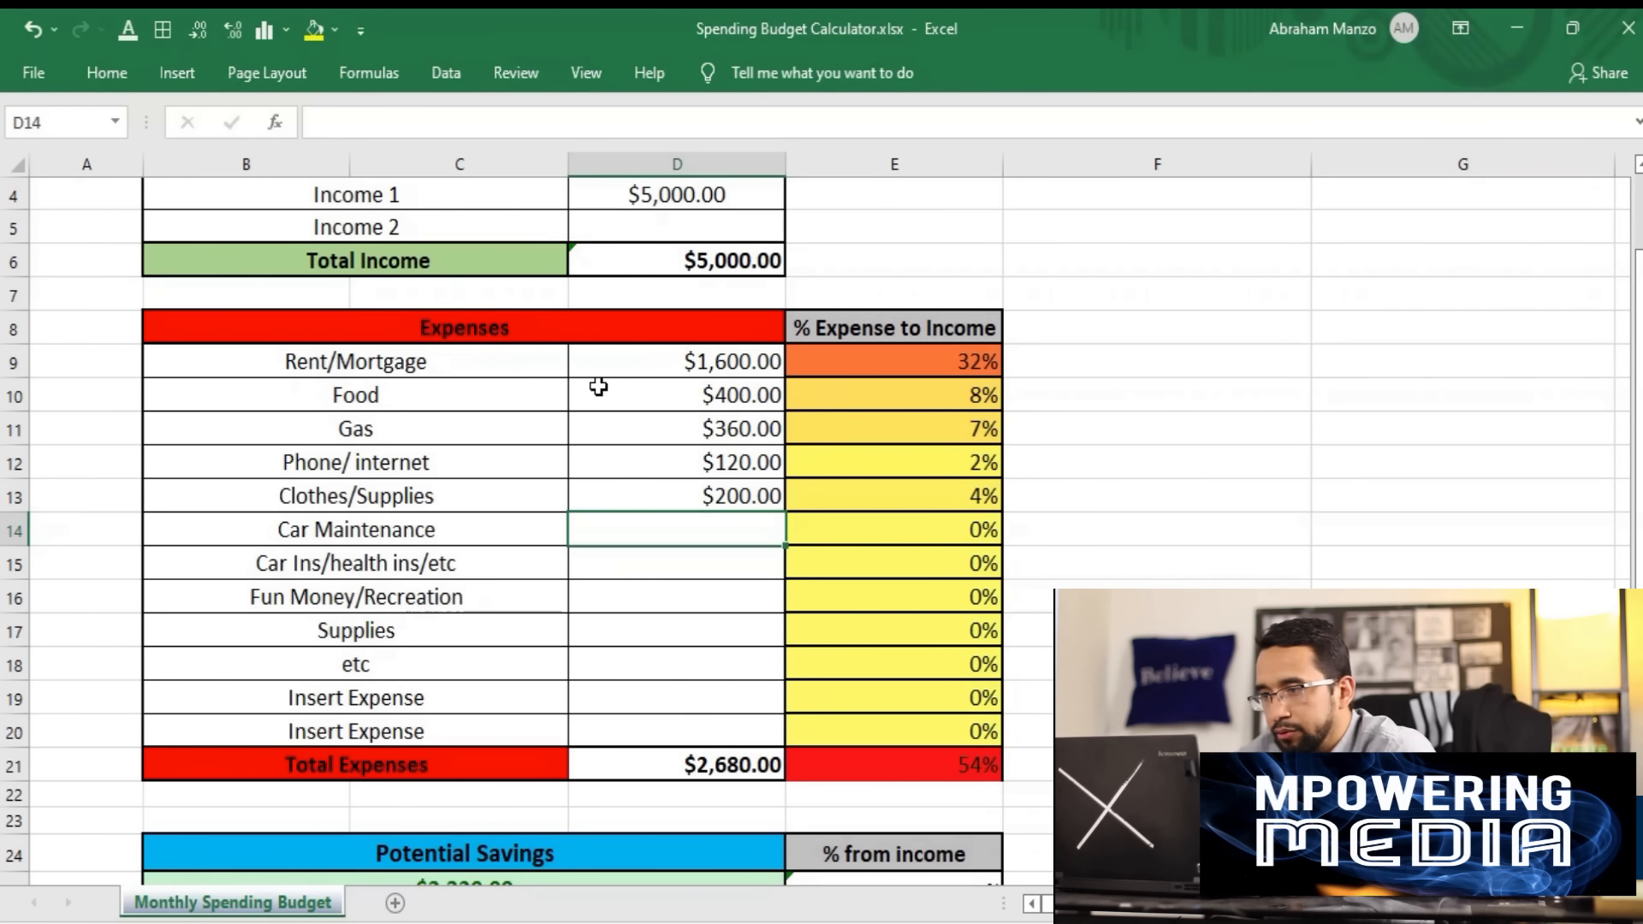
- Enter 50 for Car Maintenance and 100 for Car Ins/health ins/etc
{"action": "type", "text": "50"}
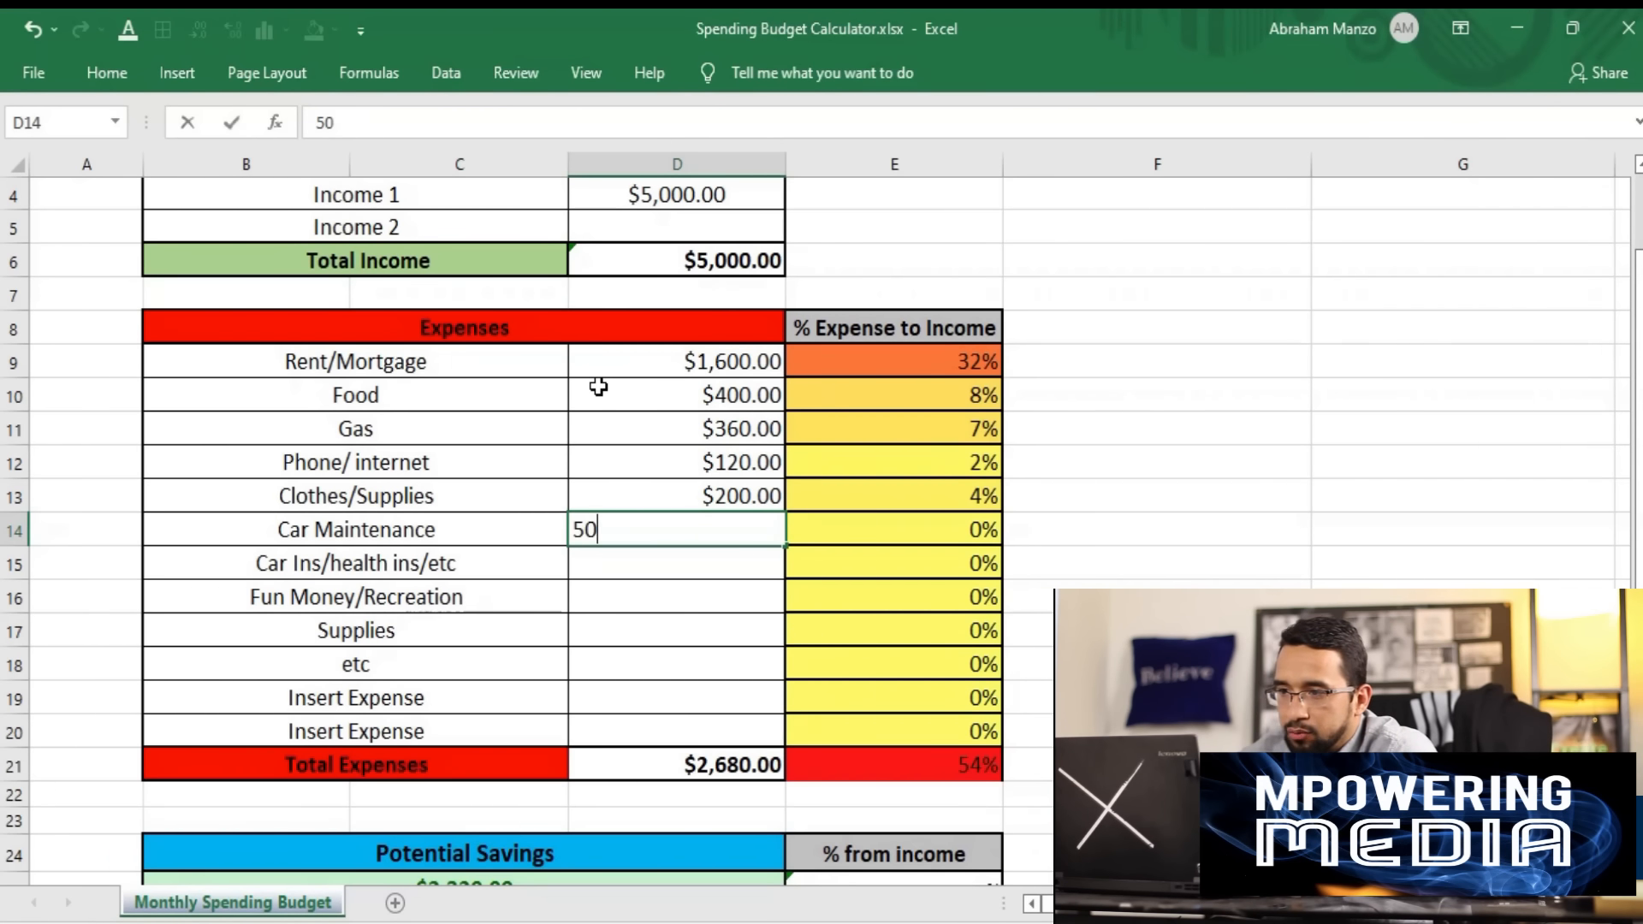
{"action": "key", "text": "Return"}
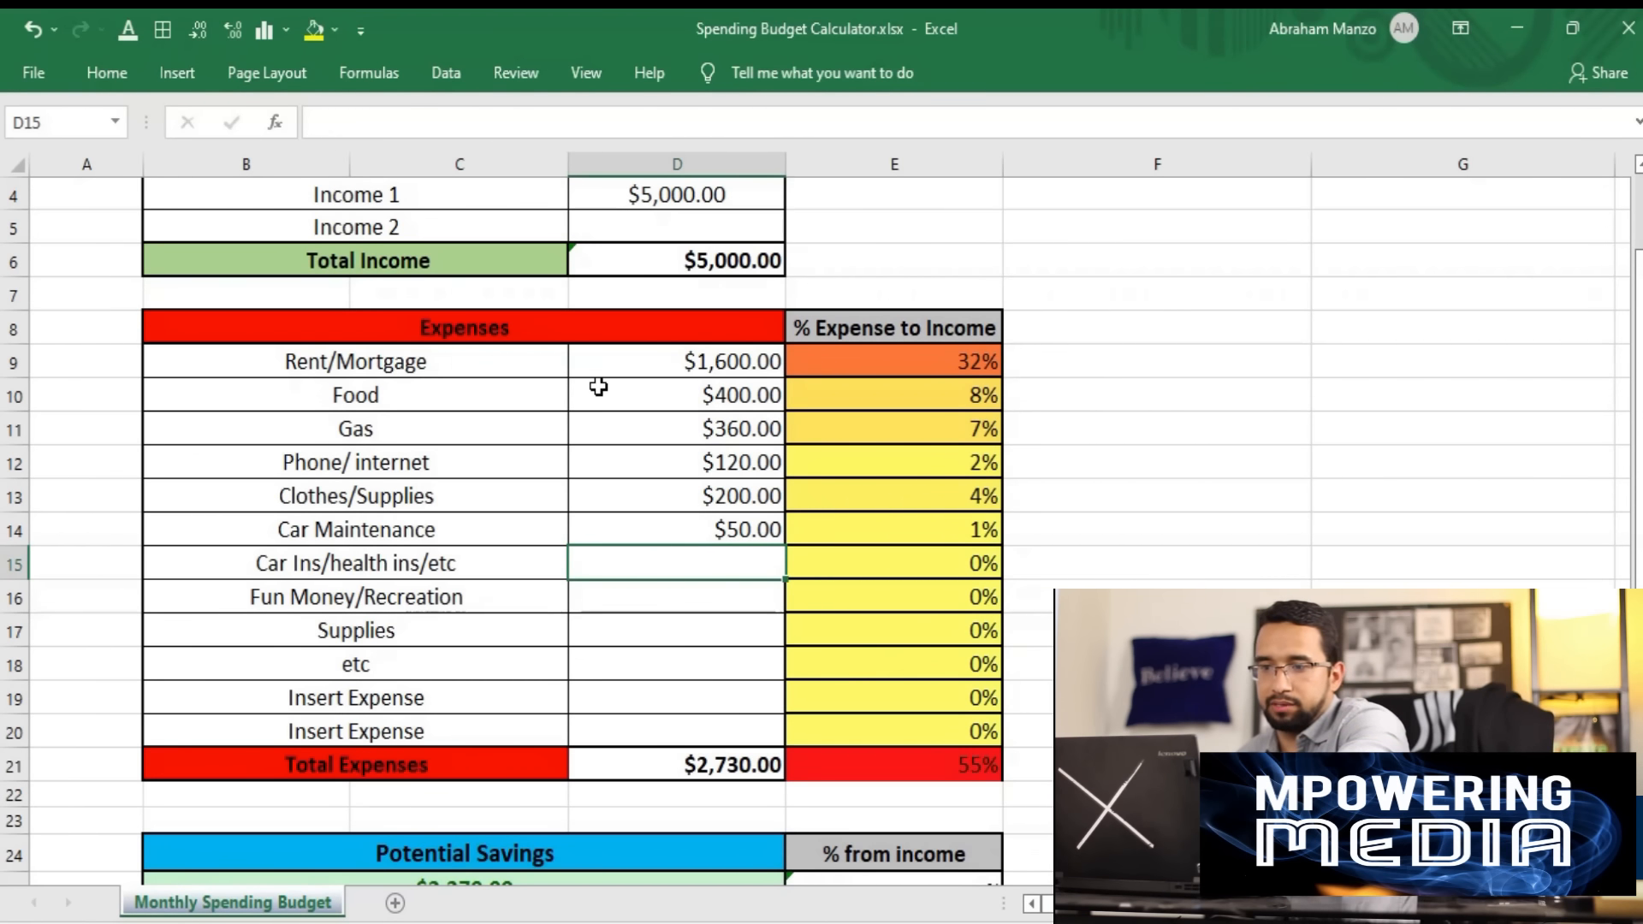
{"action": "type", "text": "100"}
{"action": "key", "text": "Return"}
- Fill in the next expenses: 400 for Fun Money/Recreation, 120 for the Supplies row relabelled jewelry, and 150 for etc
{"action": "type", "text": "400"}
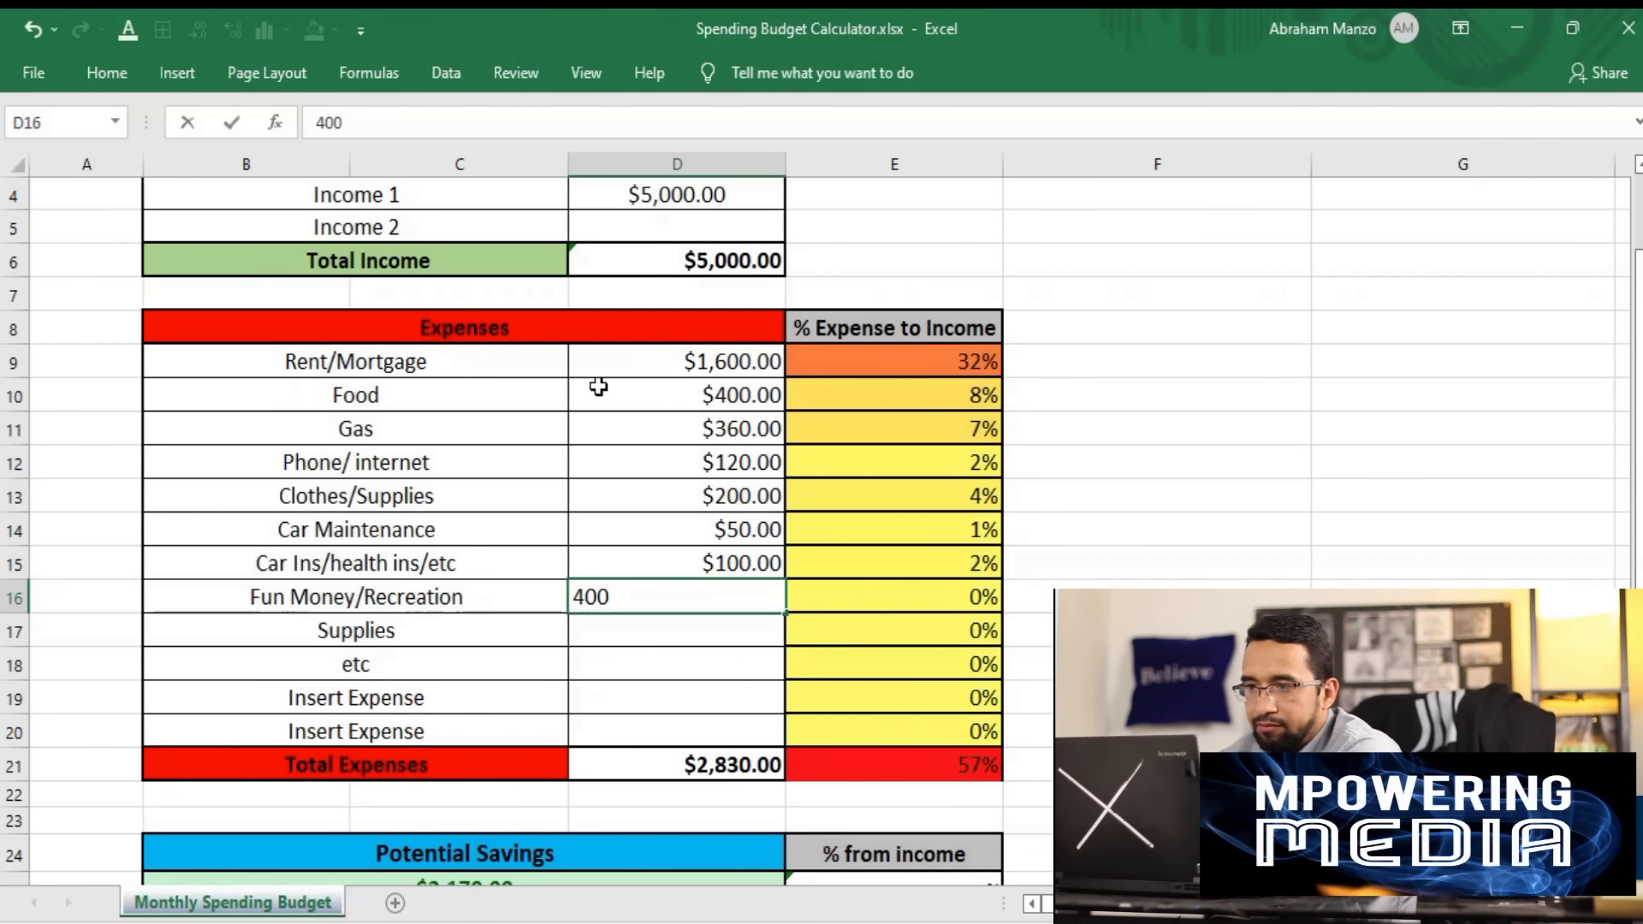
{"action": "key", "text": "Return"}
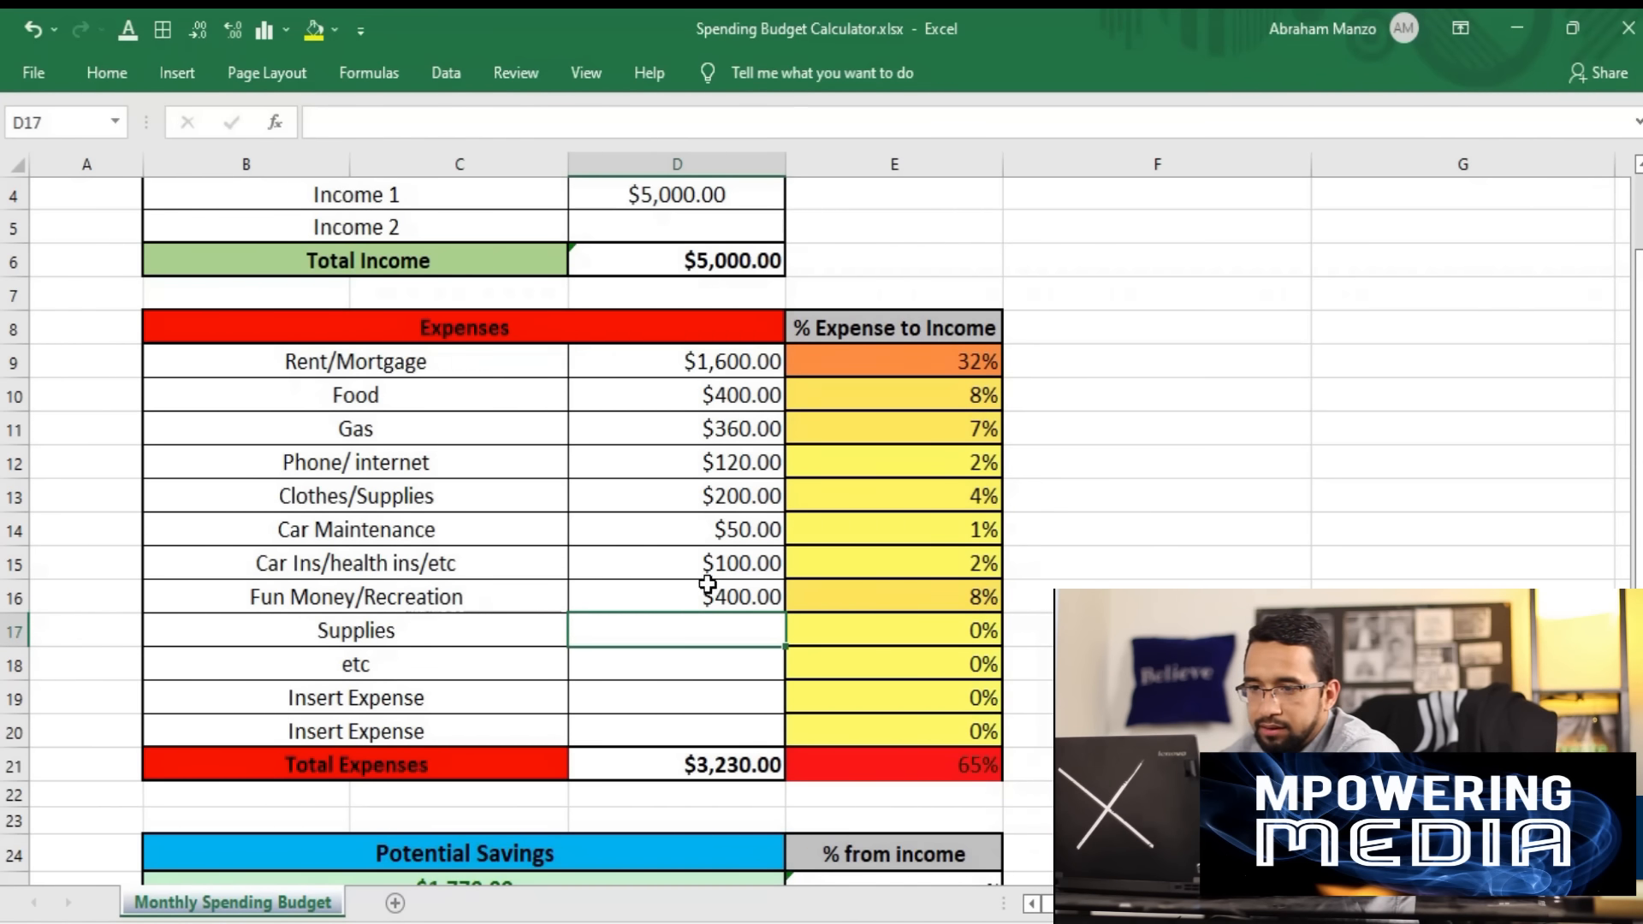
{"action": "left_click", "coordinate": [672, 601]}
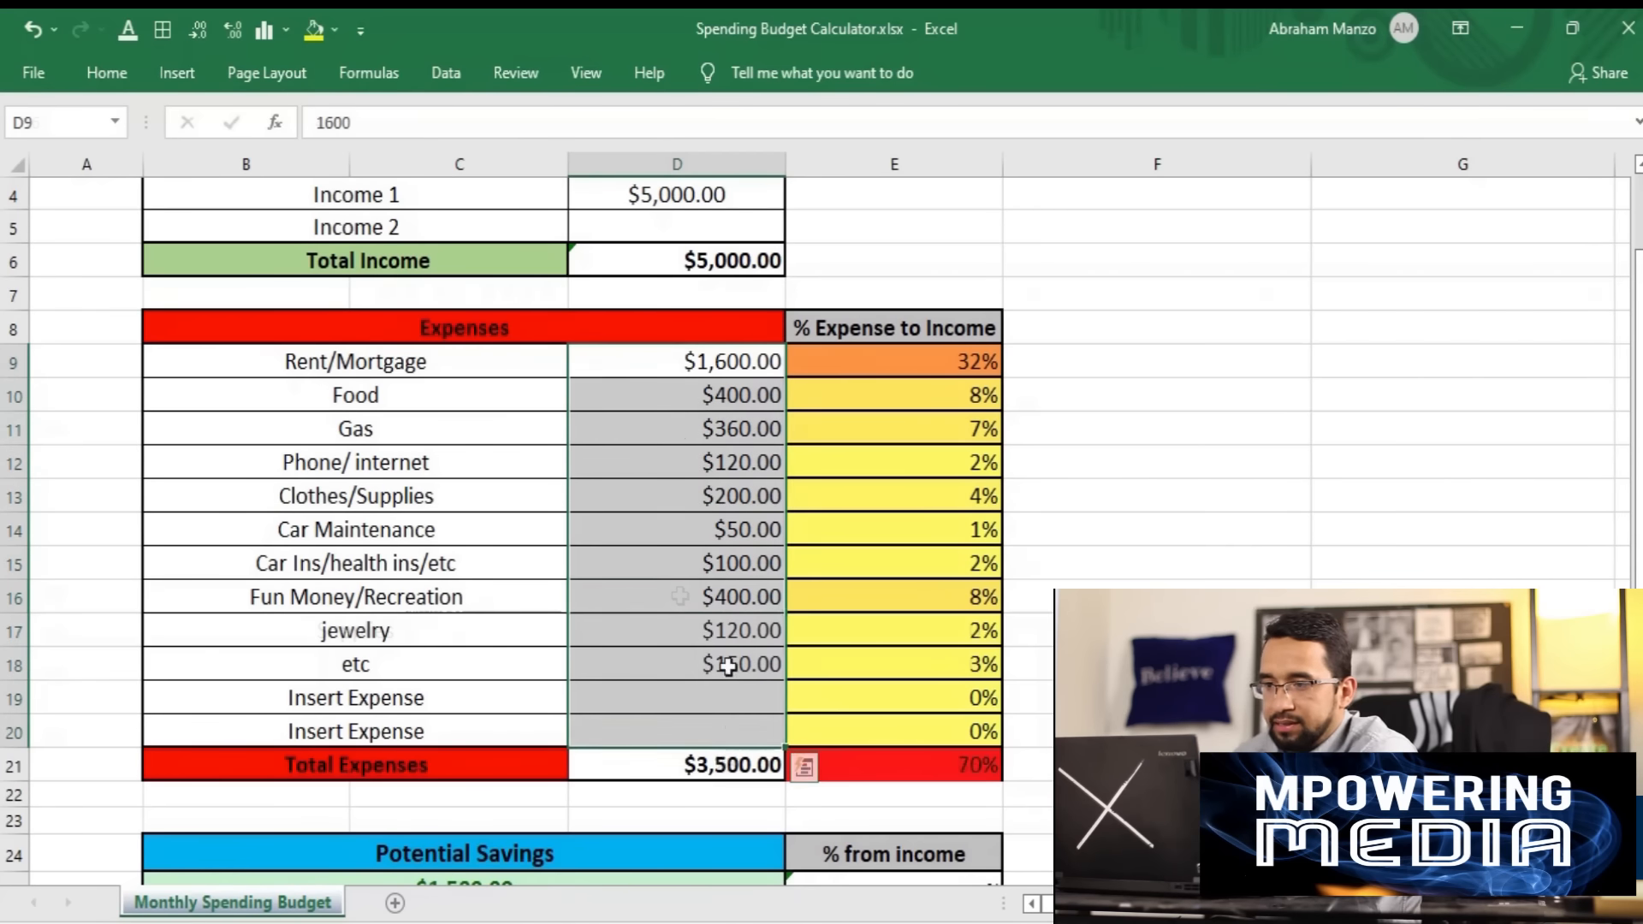
- Inspect the Total Expenses formula and the Potential Savings formula below the Expenses table
{"action": "left_click", "coordinate": [683, 767]}
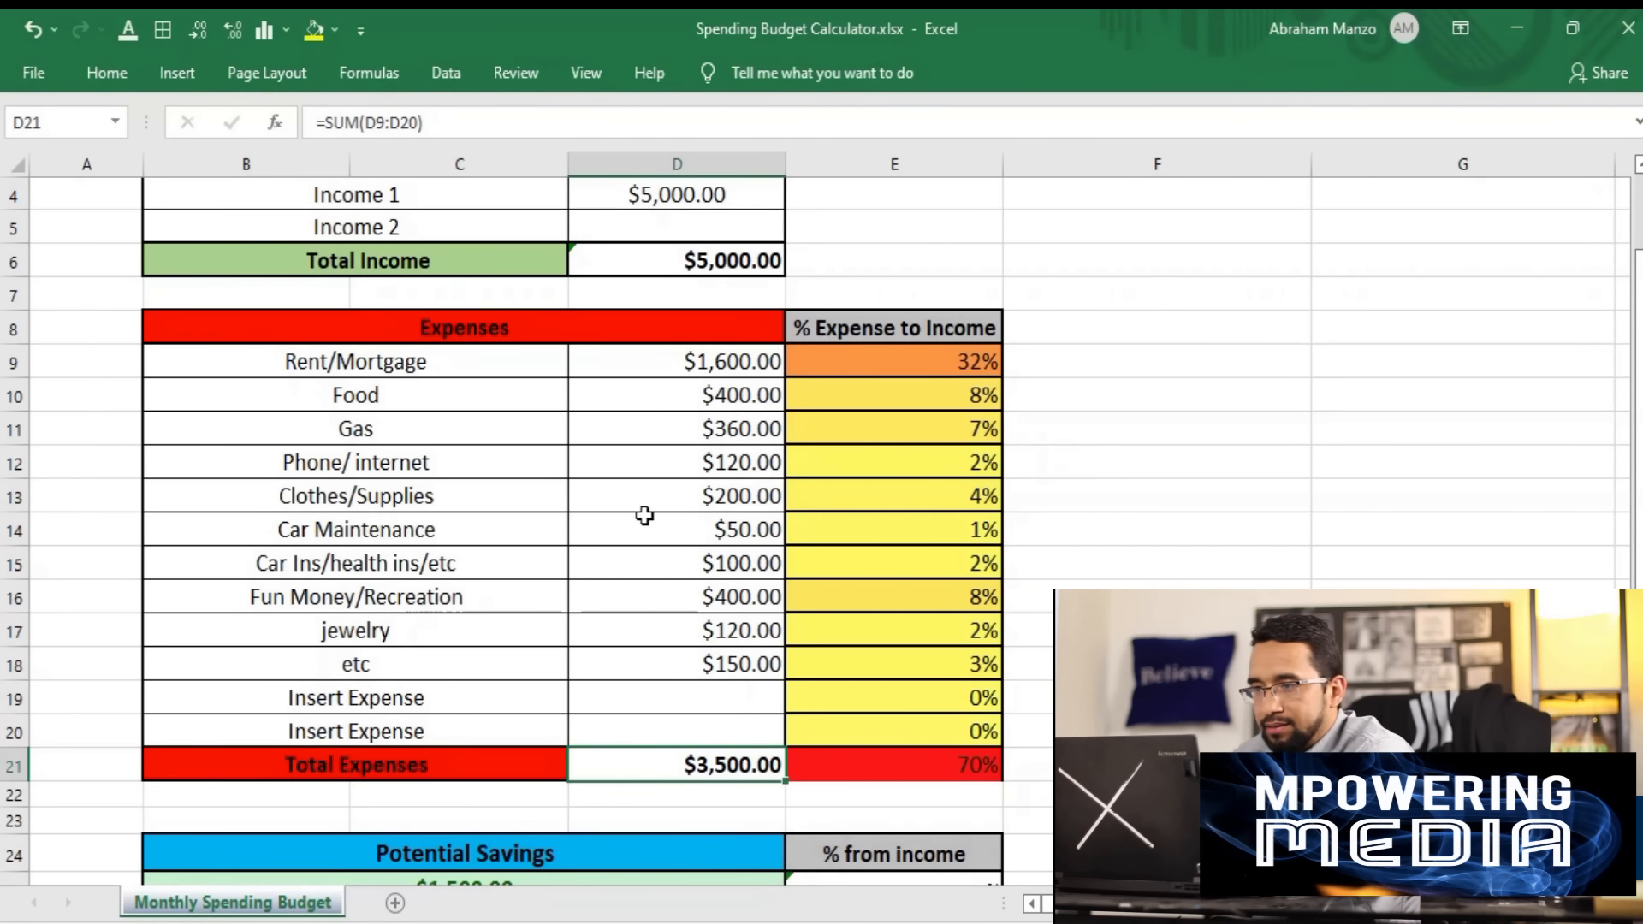
{"action": "scroll", "coordinate": [723, 616], "scroll_direction": "down", "scroll_amount": 1}
{"action": "left_click", "coordinate": [705, 668]}
{"action": "left_click", "coordinate": [472, 788]}
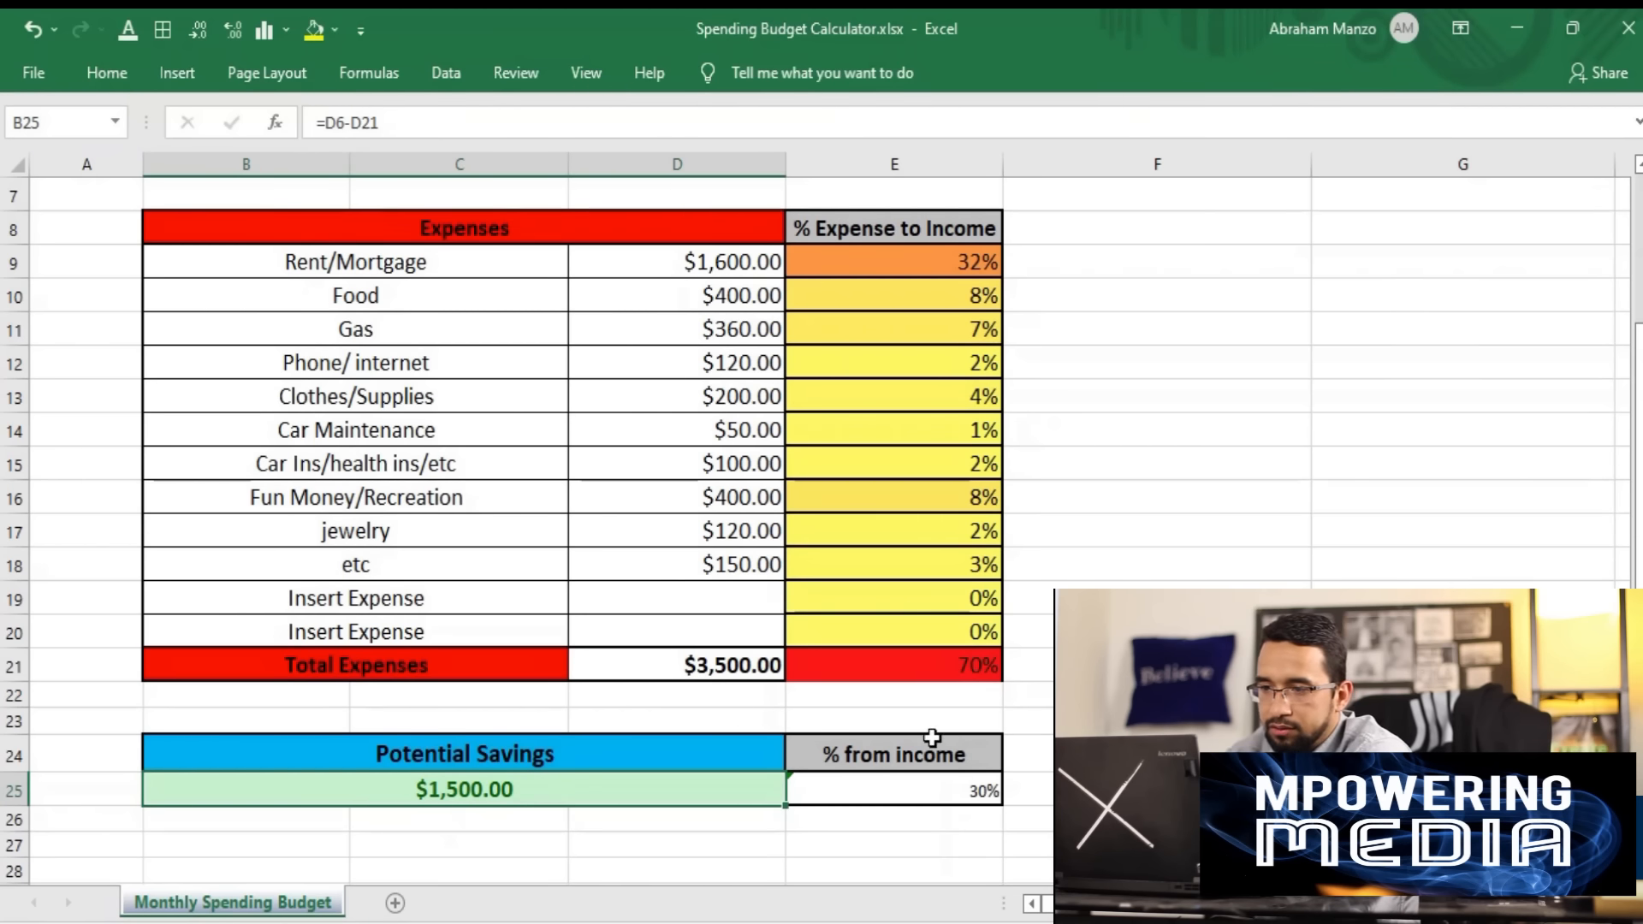
- Examine the % Expense to Income column, comparing the Rent/Mortgage, Food, Gas and Fun Money/Recreation shares
{"action": "scroll", "coordinate": [898, 623], "scroll_direction": "up", "scroll_amount": 2}
{"action": "left_click_drag", "start_coordinate": [945, 466], "coordinate": [891, 834]}
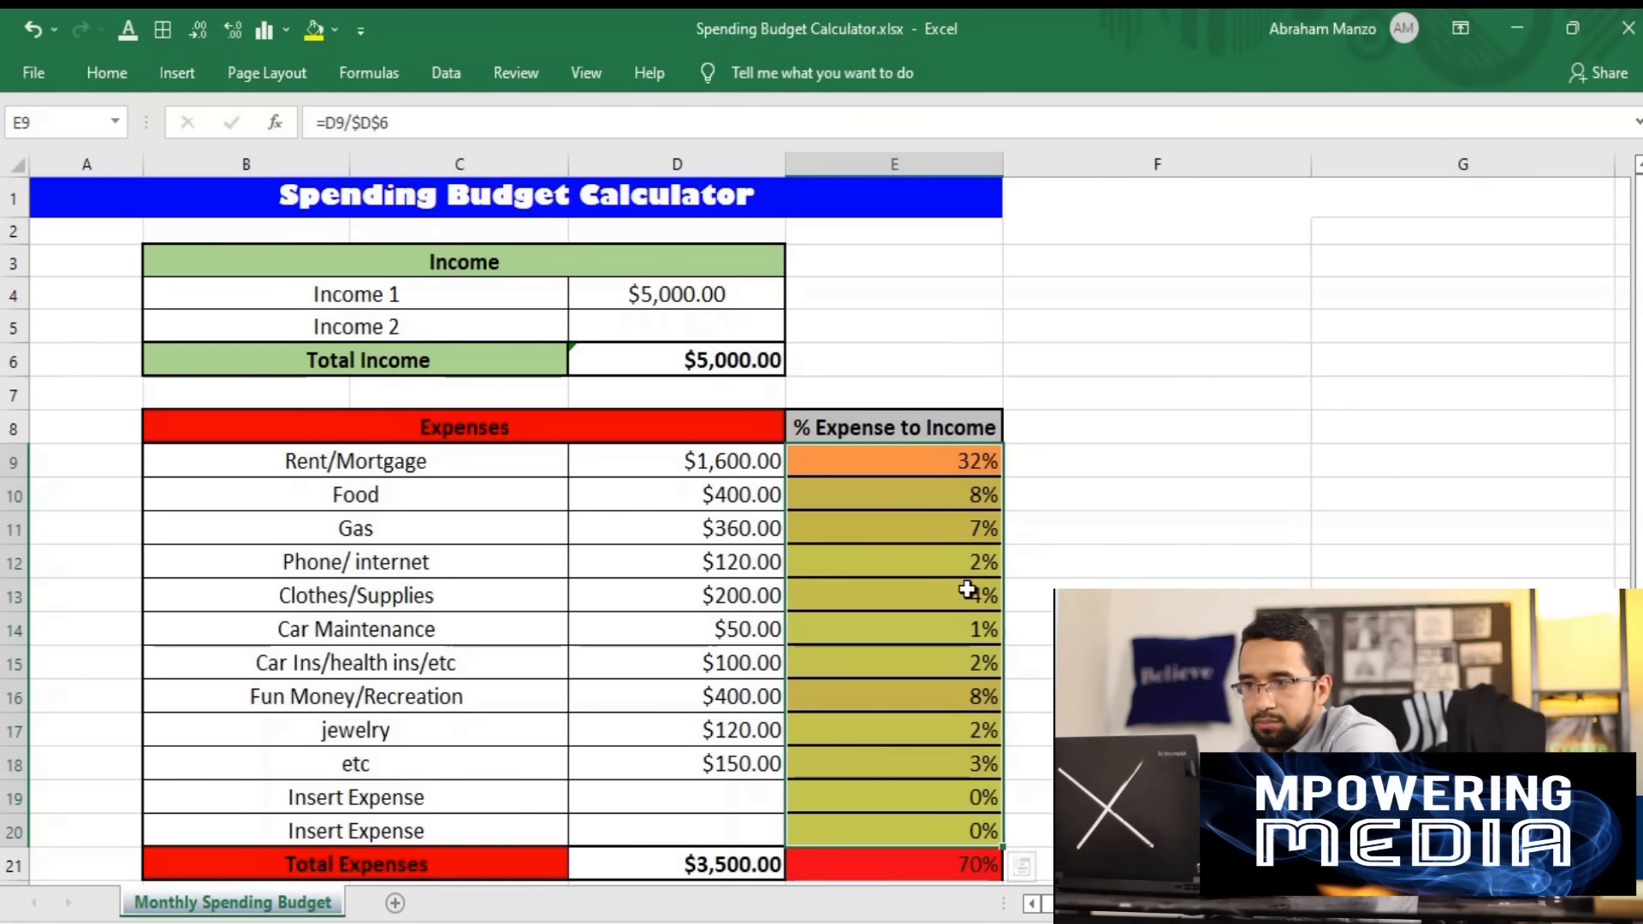
{"action": "left_click", "coordinate": [894, 463]}
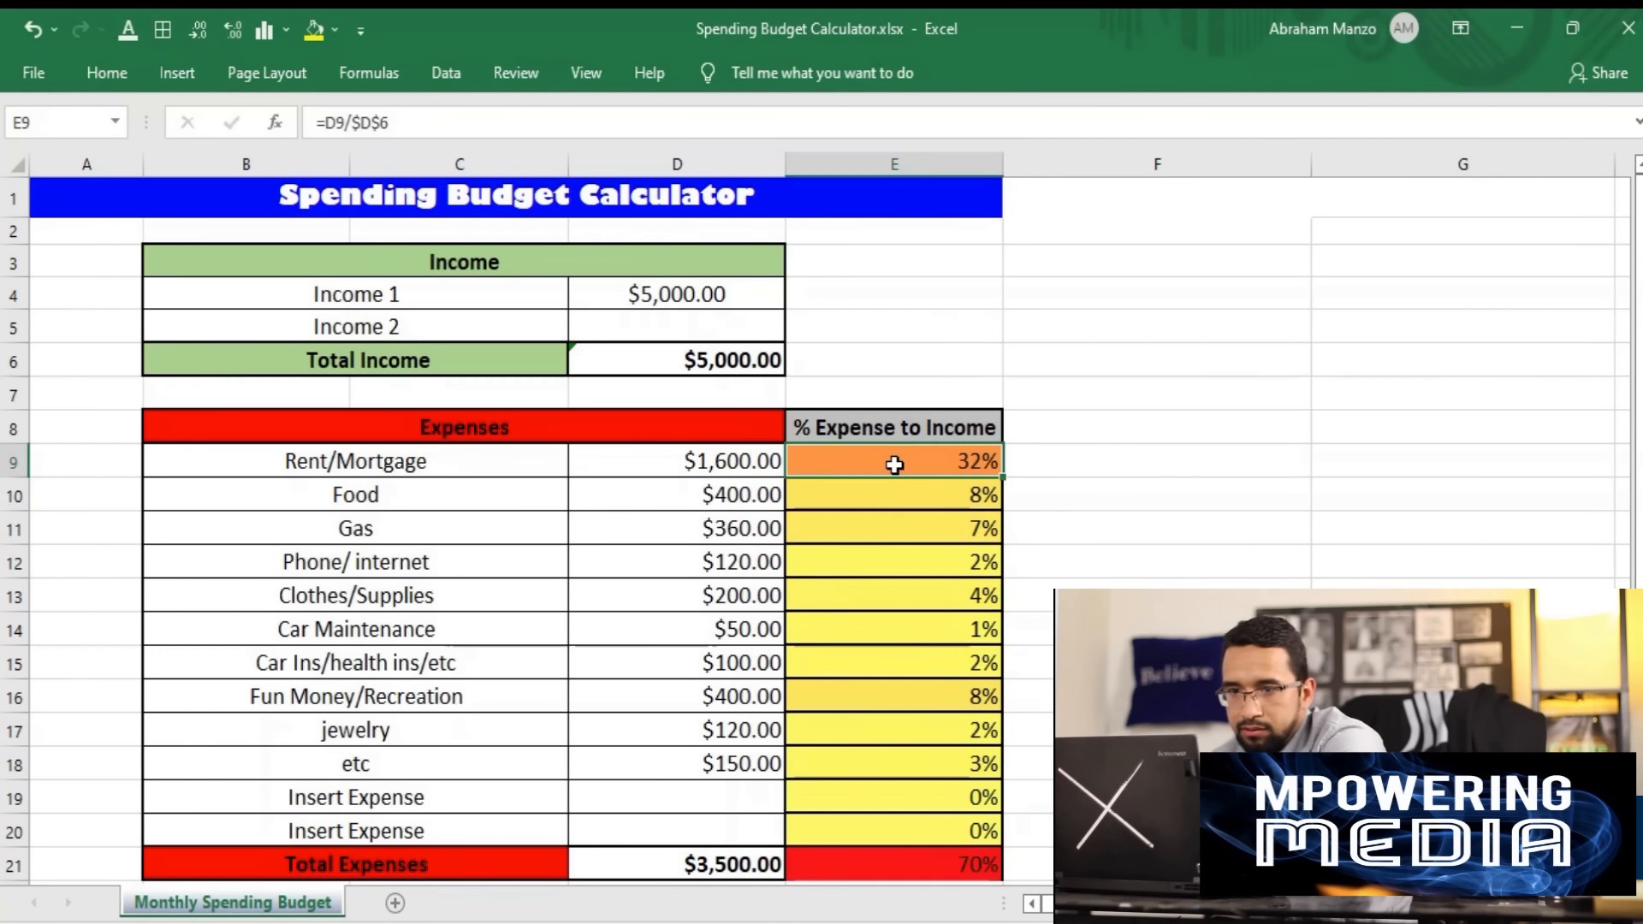
{"action": "left_click", "coordinate": [939, 496]}
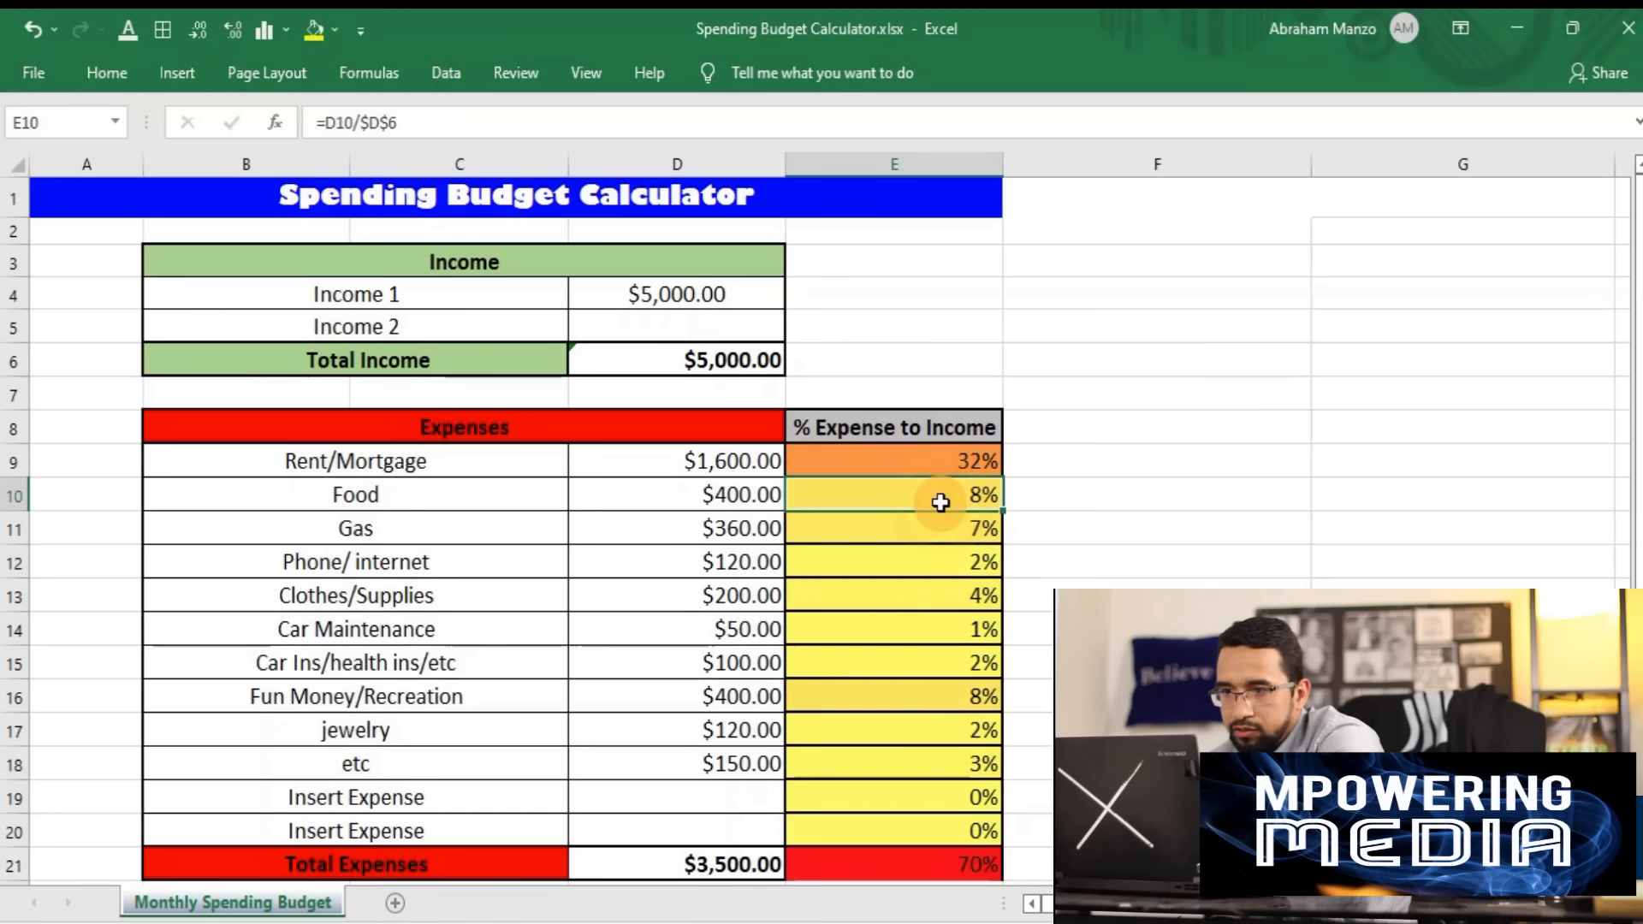
{"action": "left_click", "coordinate": [942, 703]}
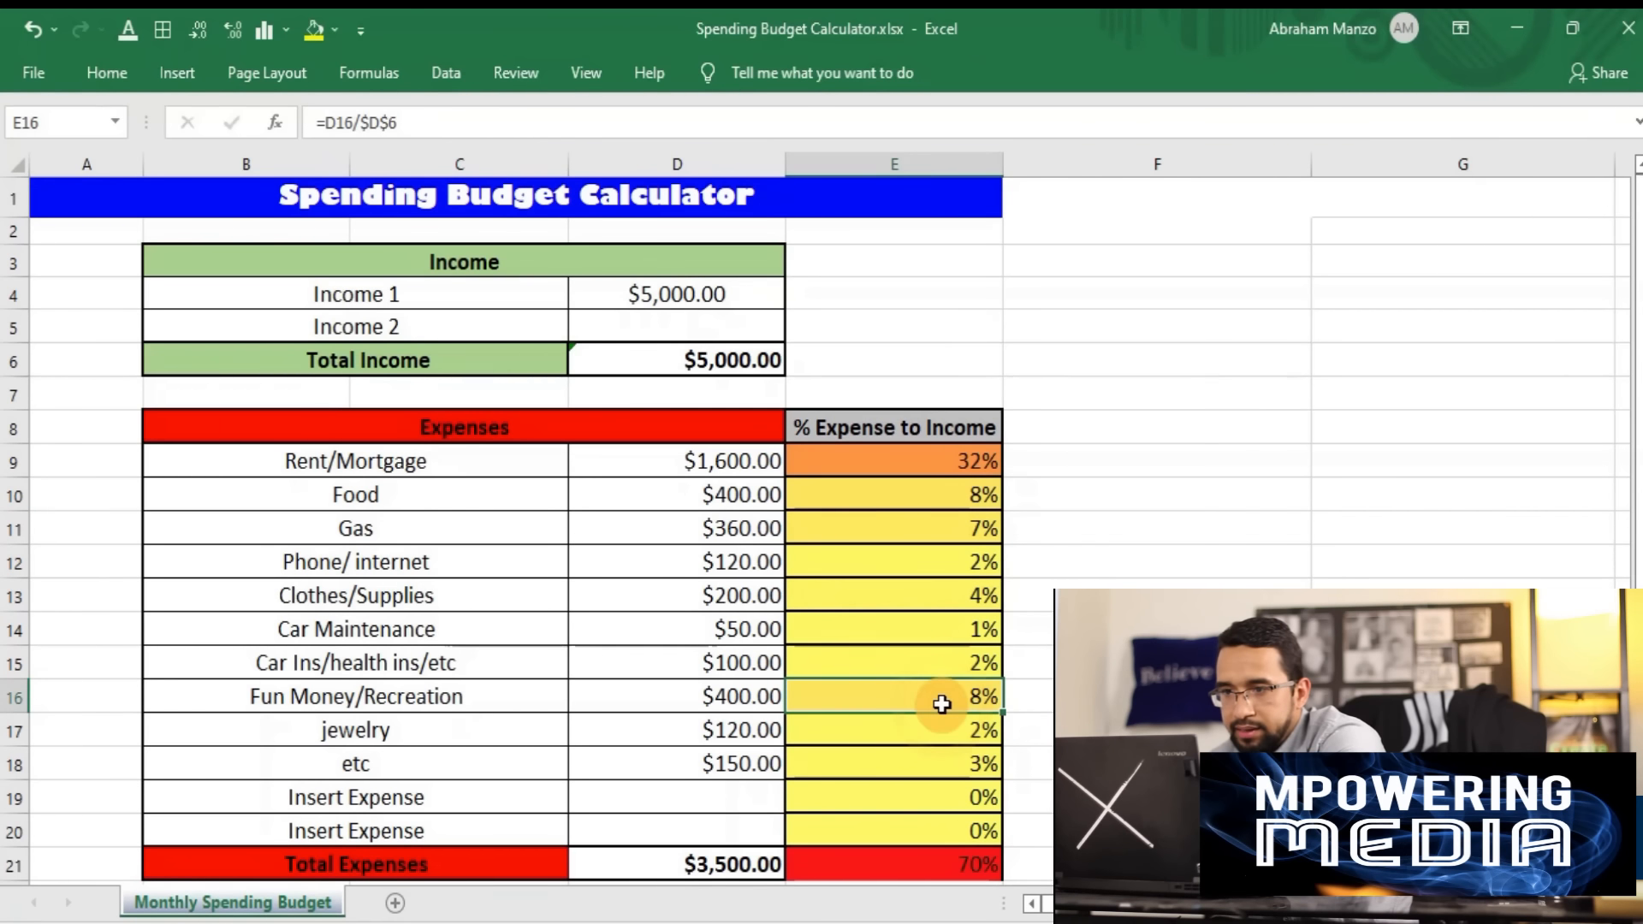
{"action": "left_click", "coordinate": [934, 531]}
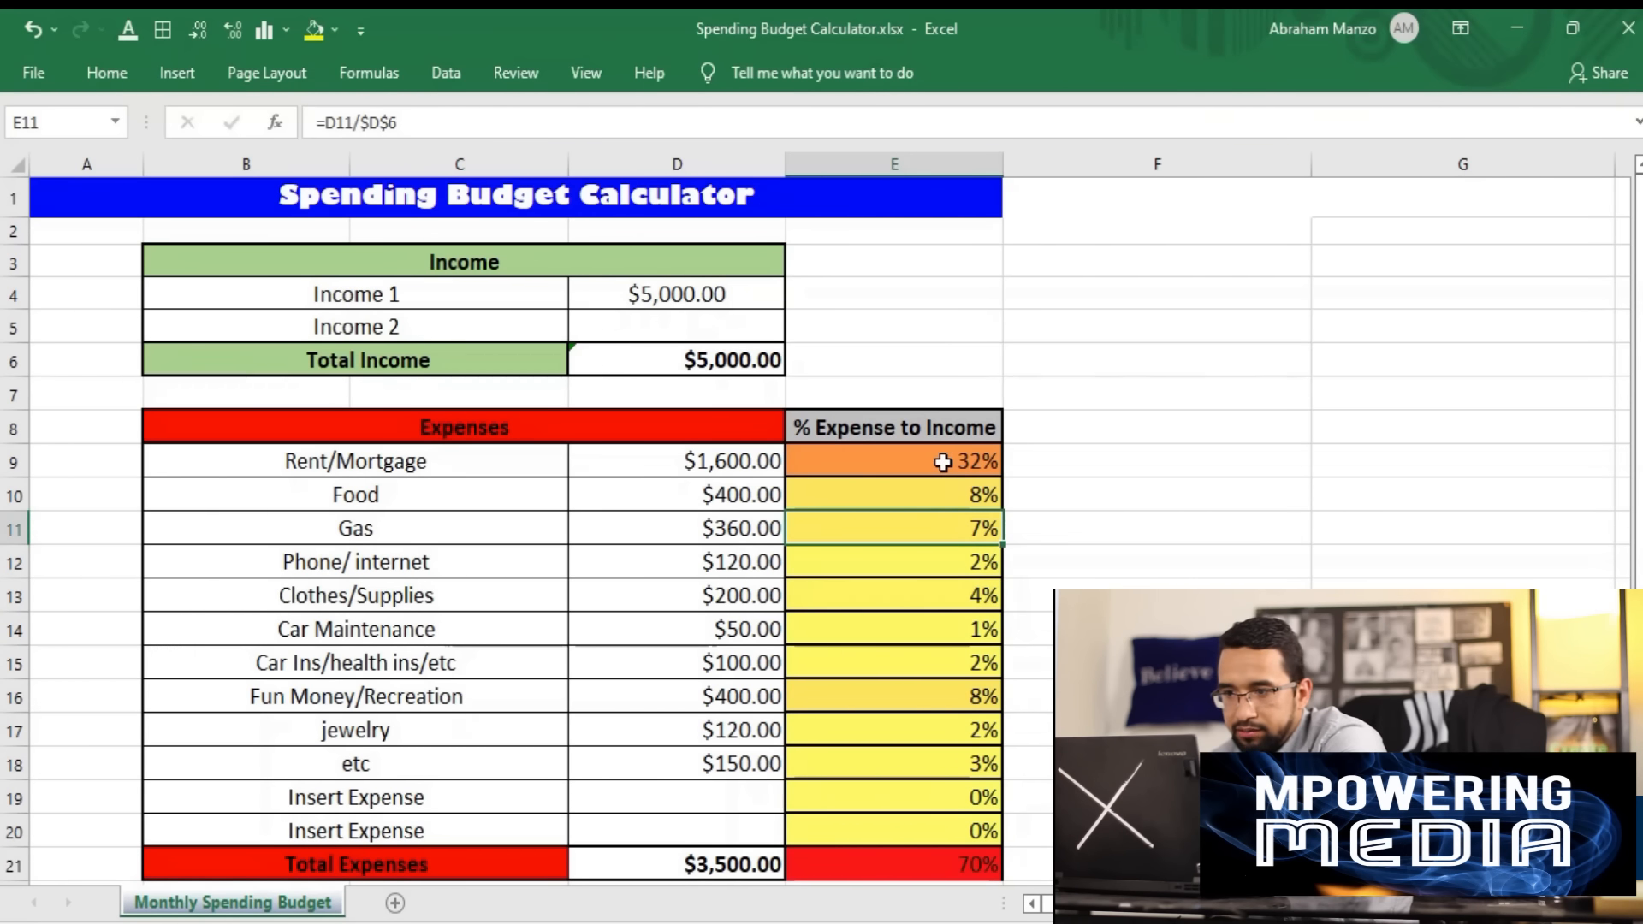
{"action": "left_click", "coordinate": [890, 498]}
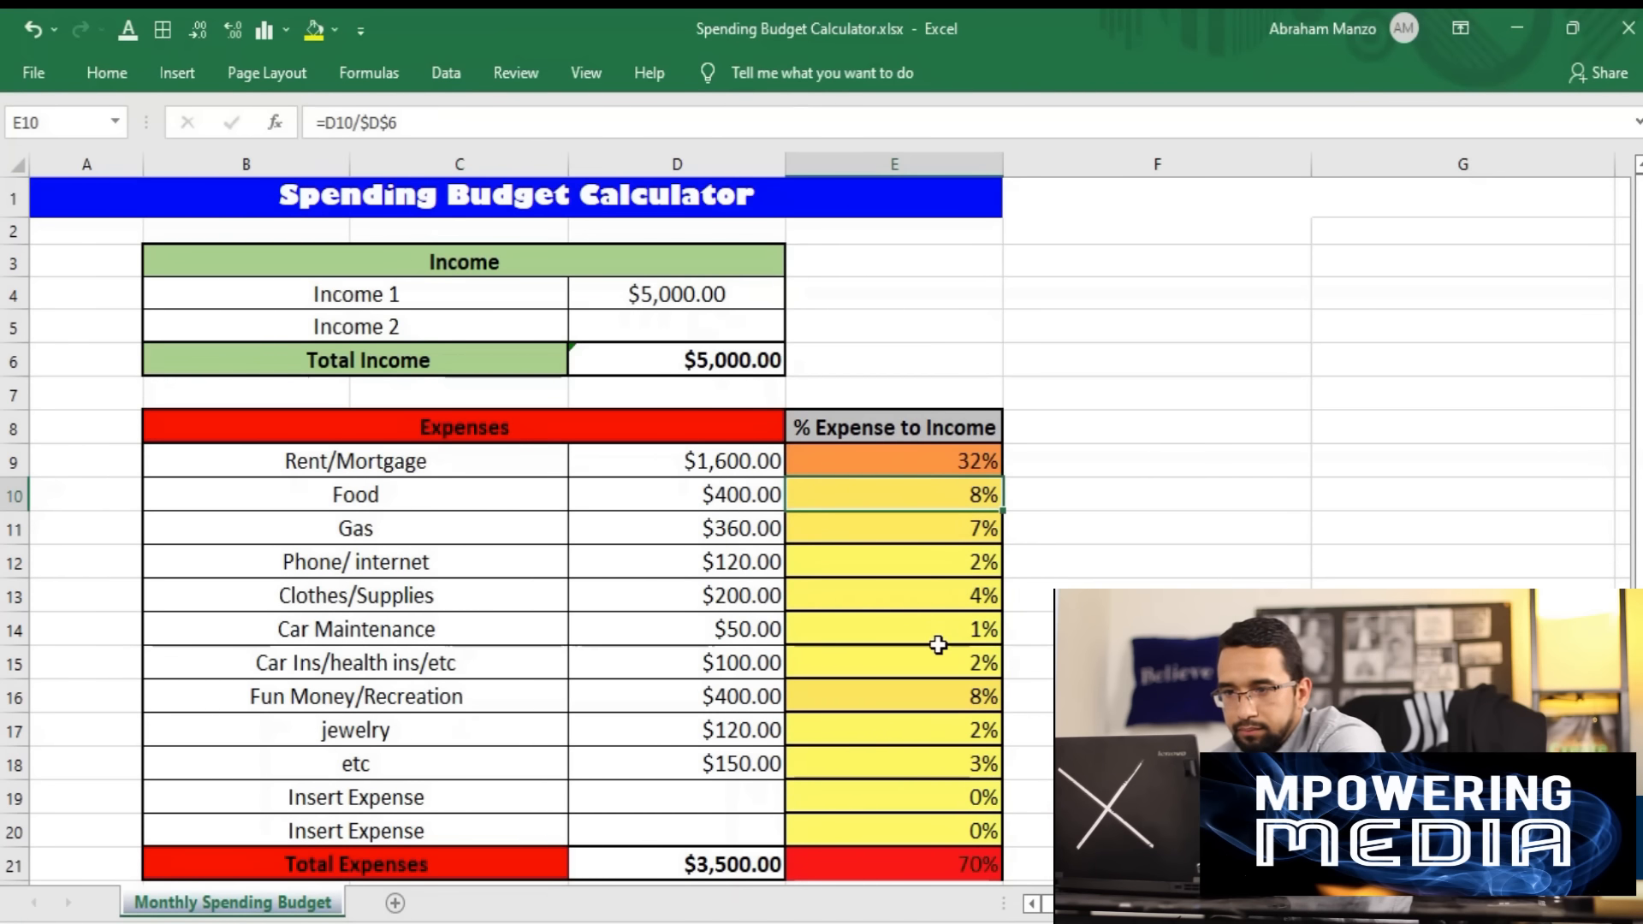
{"action": "left_click", "coordinate": [939, 697]}
{"action": "left_click", "coordinate": [934, 530]}
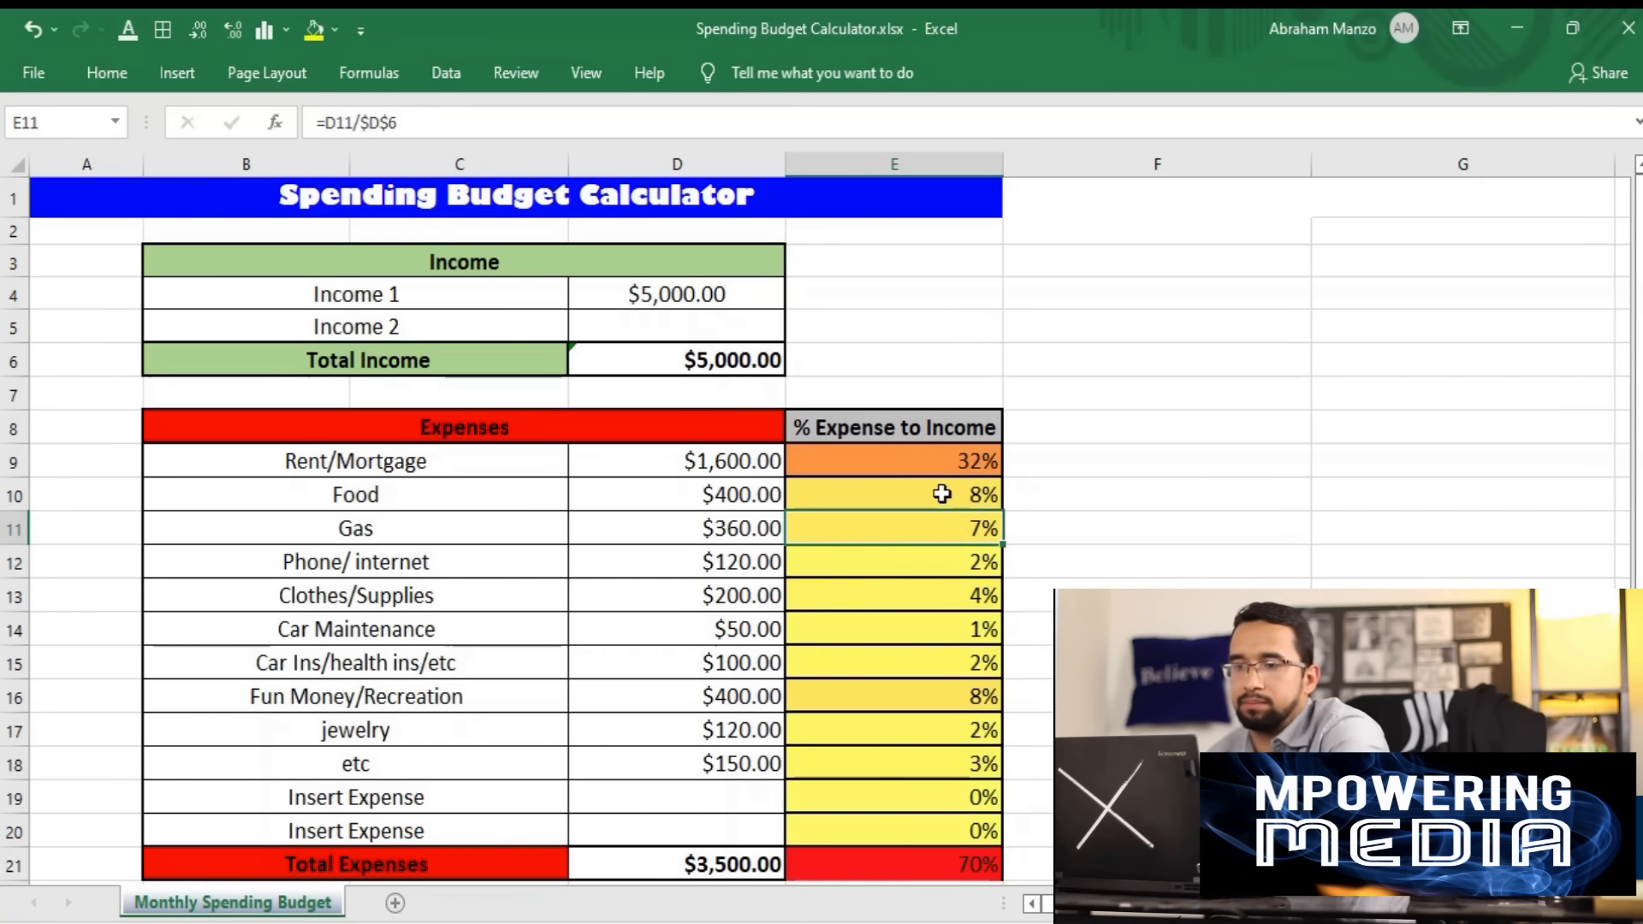
{"action": "left_click", "coordinate": [890, 496]}
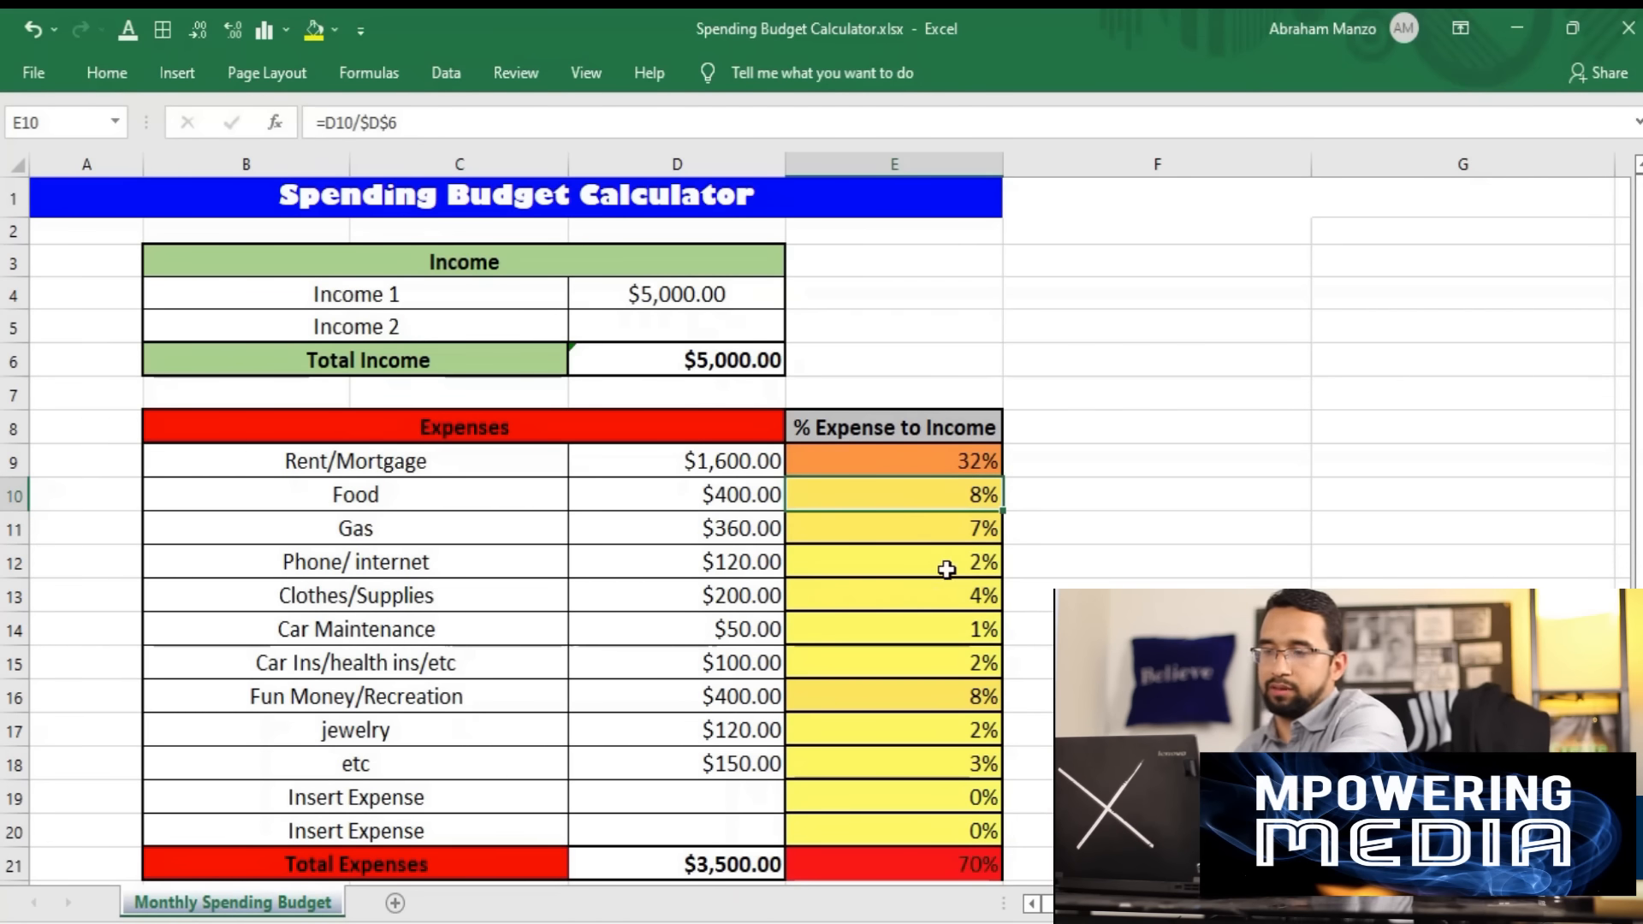
{"action": "left_click", "coordinate": [919, 462]}
{"action": "scroll", "coordinate": [869, 555], "scroll_direction": "down", "scroll_amount": 1}
{"action": "scroll", "coordinate": [869, 555], "scroll_direction": "down", "scroll_amount": 1}
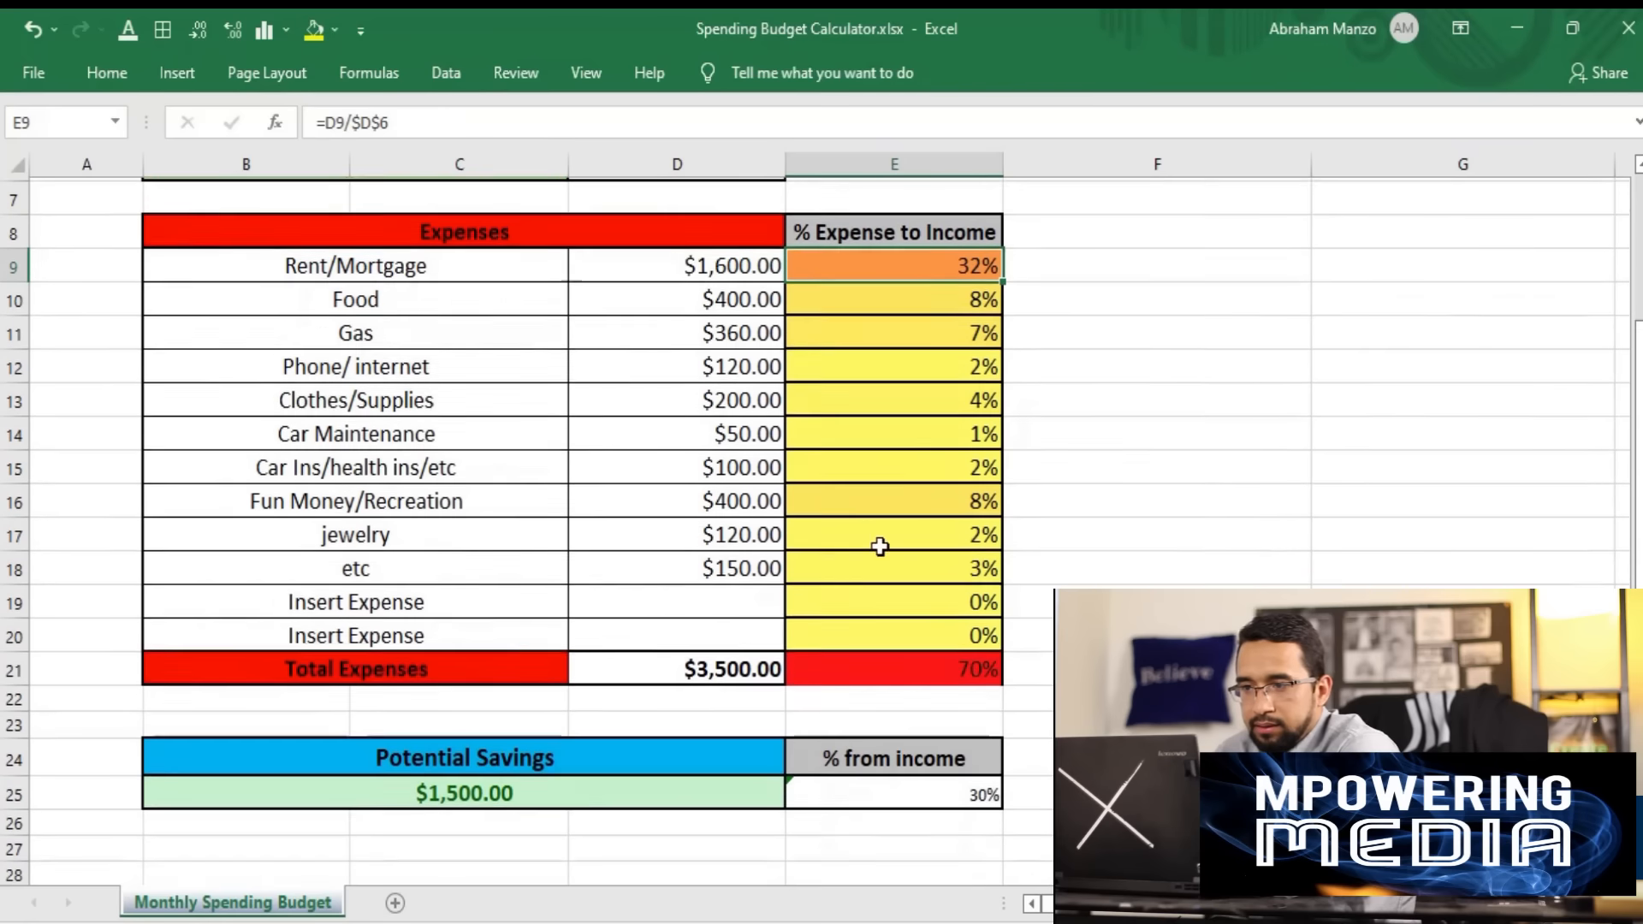